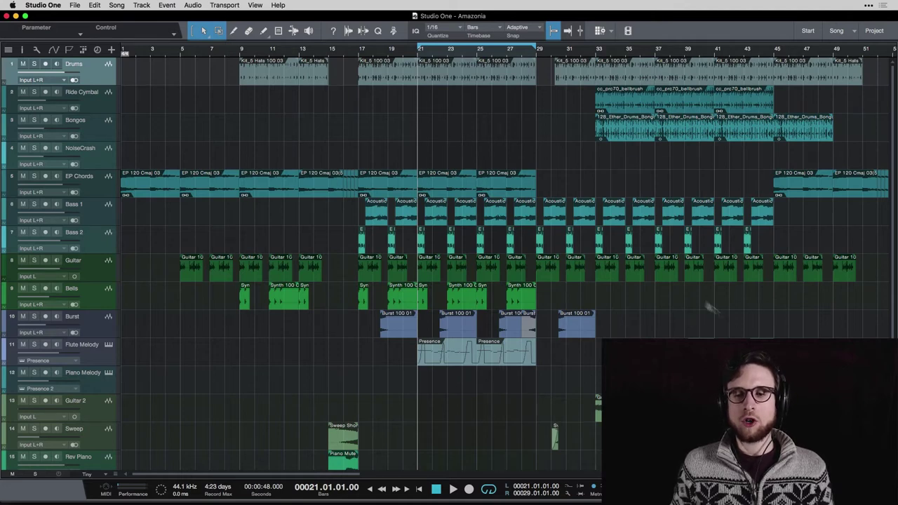
Show the mixer and lower the Bells channel to -15.5 dB while auditioning the loop at bars 21 to 29.
{"action": "key", "text": "F3"}
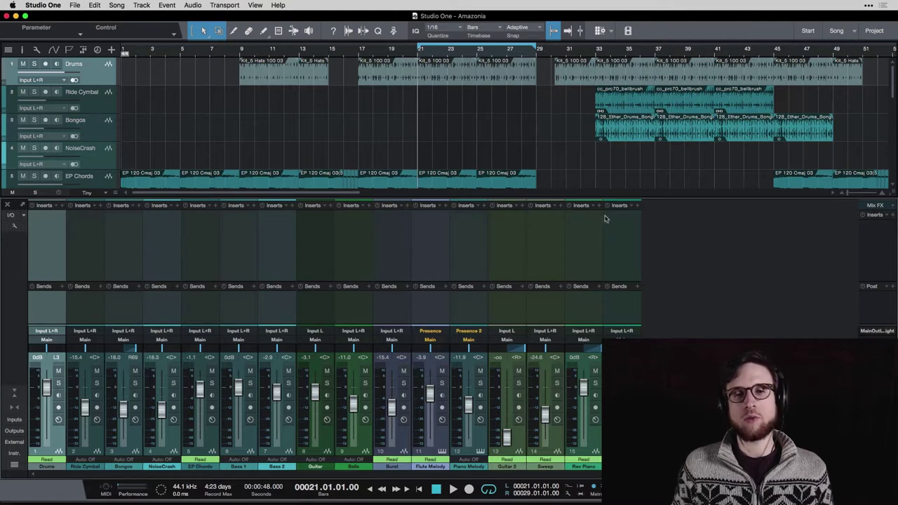
{"action": "key", "text": "space"}
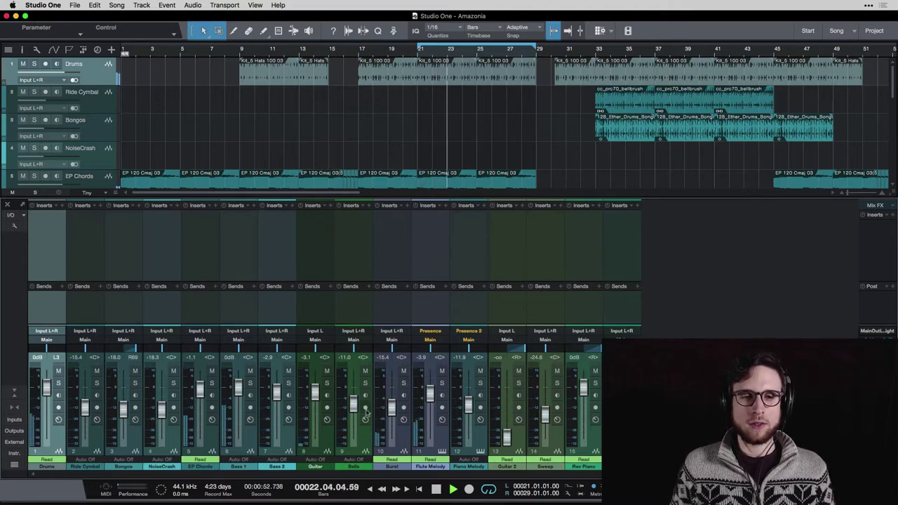
{"action": "left_click_drag", "start_coordinate": [358, 414], "coordinate": [353, 411]}
{"action": "key", "text": "space"}
{"action": "key", "text": "space"}
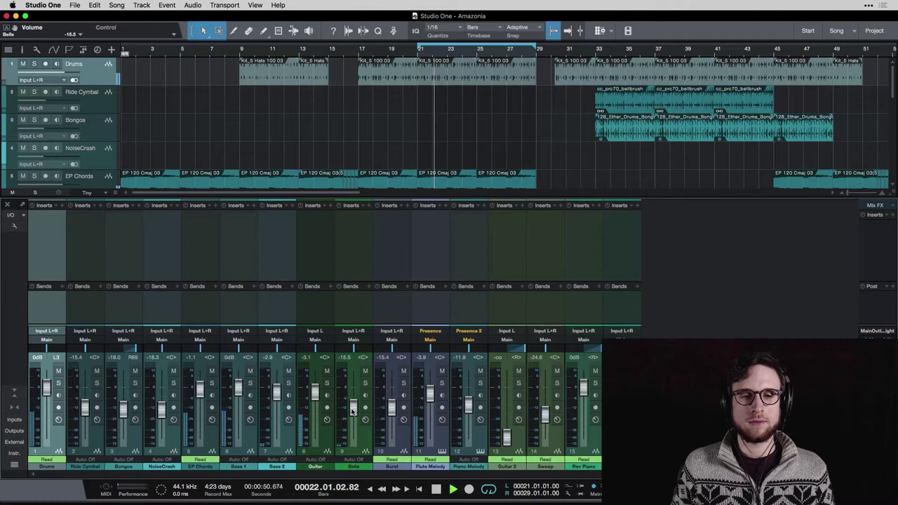
{"action": "key", "text": "space"}
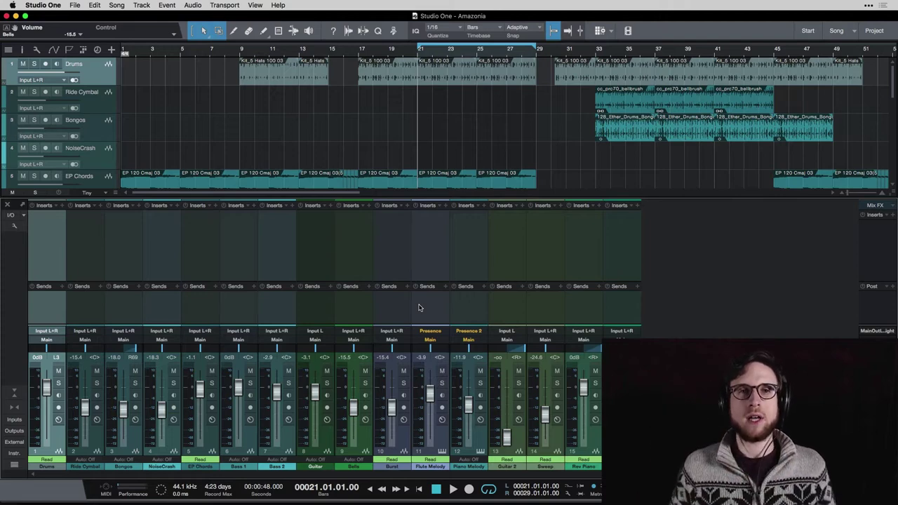
During loop playback, lower the channel volumes of Guitar to -6.3 dB, Bass 1 to -1.2 dB and Burst to -17.9 dB.
{"action": "key", "text": "space"}
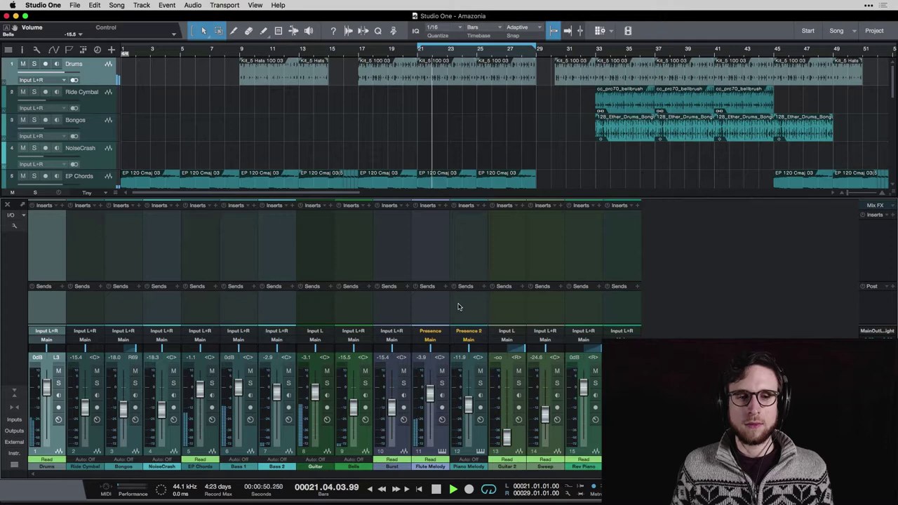
{"action": "left_click_drag", "start_coordinate": [315, 390], "coordinate": [314, 397]}
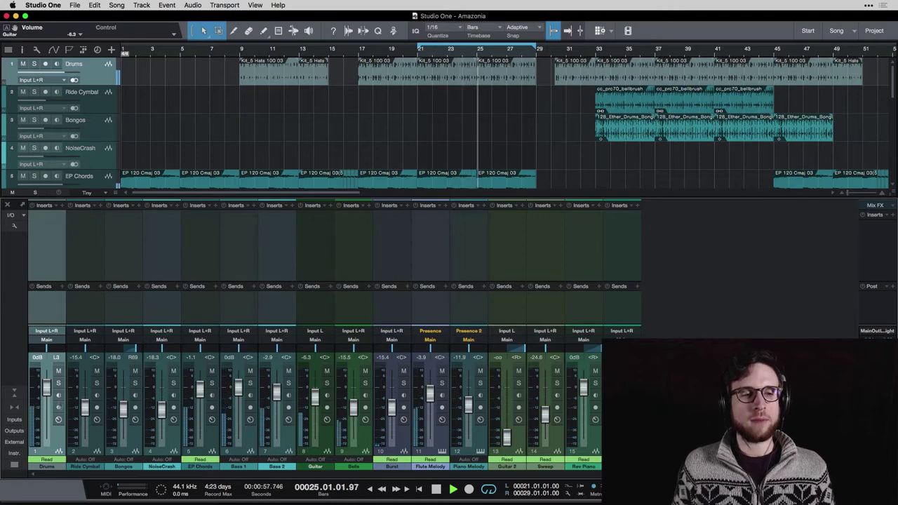
{"action": "mouse_move", "coordinate": [31, 378]}
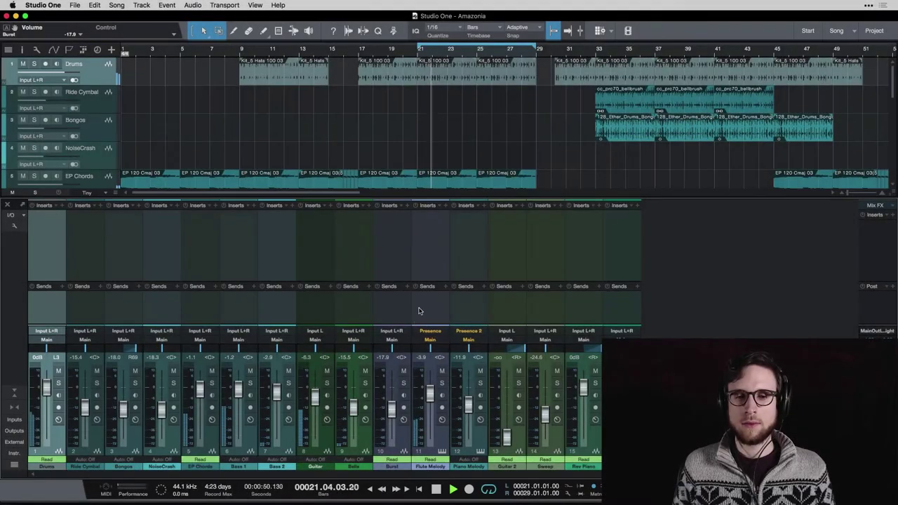
{"action": "key", "text": "space"}
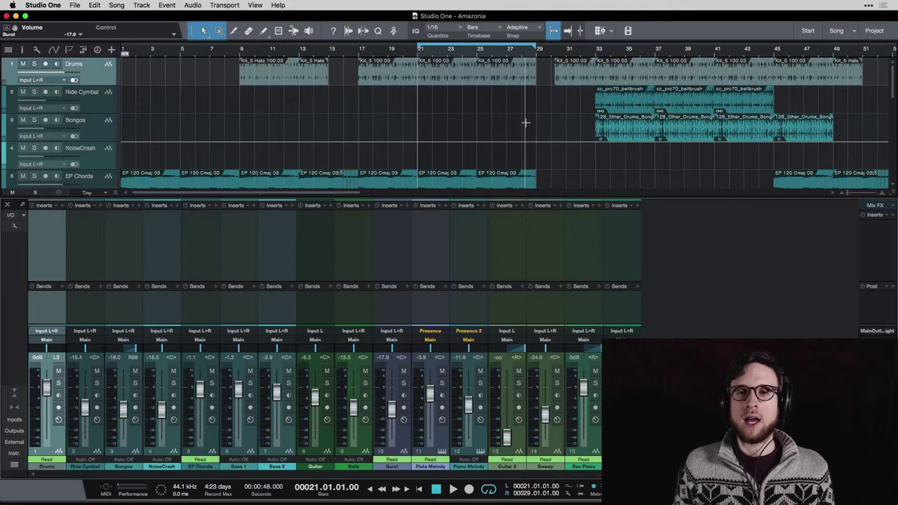
Reduce the mixer's height to give the arrangement more room and bring the lowest tracks into view.
{"action": "scroll", "coordinate": [536, 113], "scroll_direction": "down", "scroll_amount": 4}
{"action": "scroll", "coordinate": [547, 102], "scroll_direction": "down", "scroll_amount": 6}
{"action": "left_click_drag", "start_coordinate": [517, 197], "coordinate": [517, 243]}
{"action": "scroll", "coordinate": [558, 180], "scroll_direction": "down", "scroll_amount": 2}
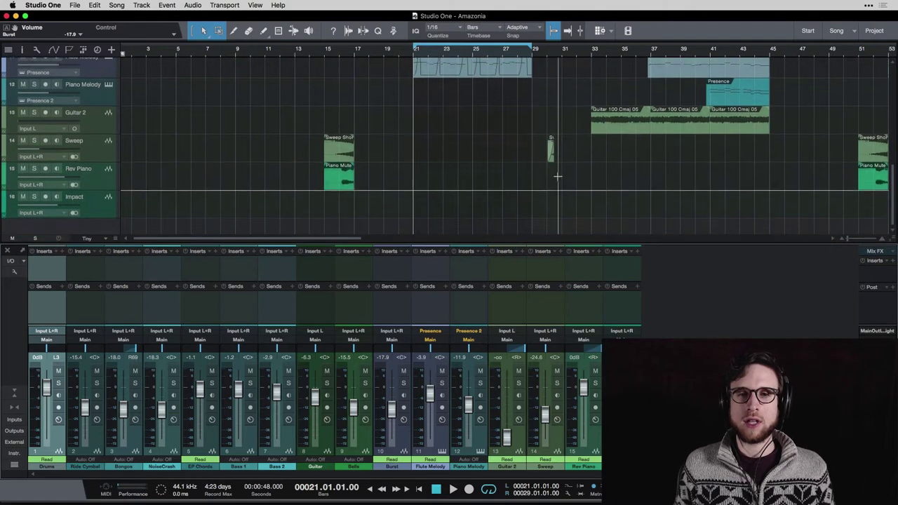
Set the loop range from bar 41 to bar 45 and place the playback cursor at bar 41.
{"action": "scroll", "coordinate": [557, 173], "scroll_direction": "right", "scroll_amount": 4}
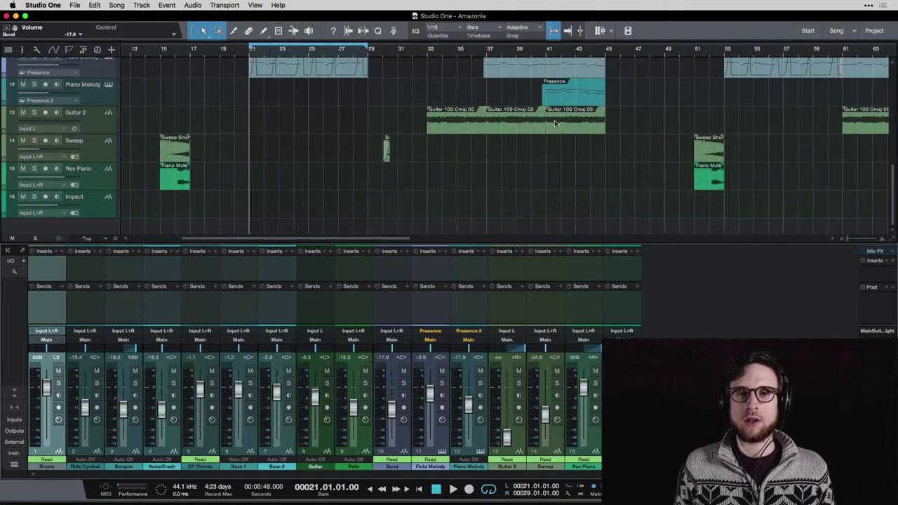
{"action": "scroll", "coordinate": [554, 123], "scroll_direction": "up", "scroll_amount": 3}
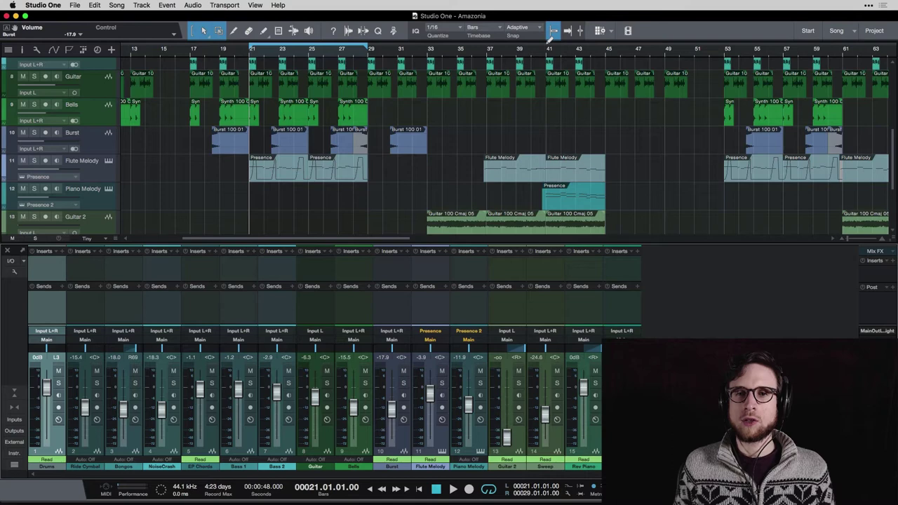
{"action": "left_click_drag", "start_coordinate": [548, 47], "coordinate": [611, 49]}
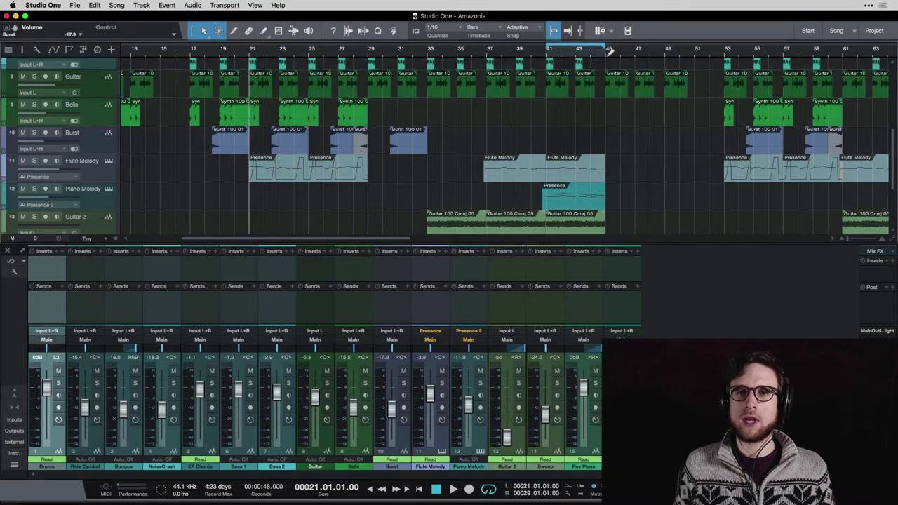
{"action": "left_click", "coordinate": [549, 49]}
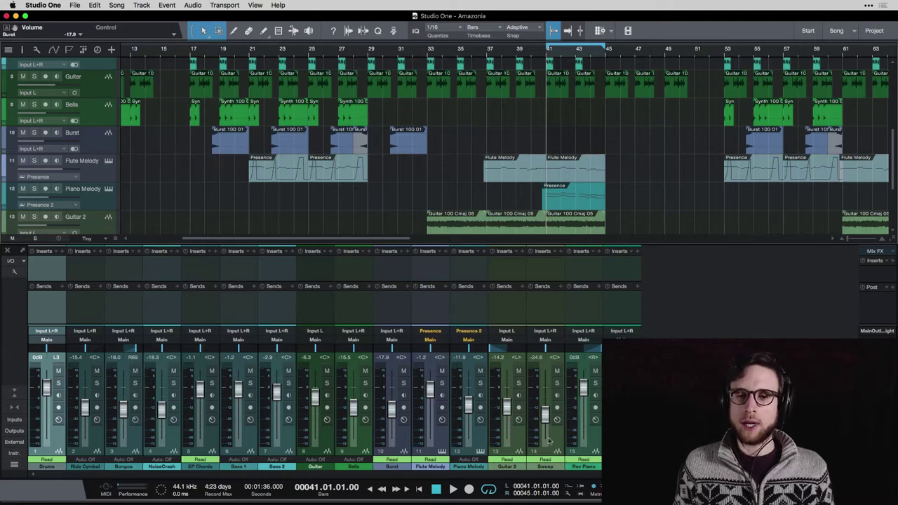
Solo the Guitar 2 channel and audition it from bar 41.
{"action": "left_click", "coordinate": [519, 383]}
{"action": "key", "text": "space"}
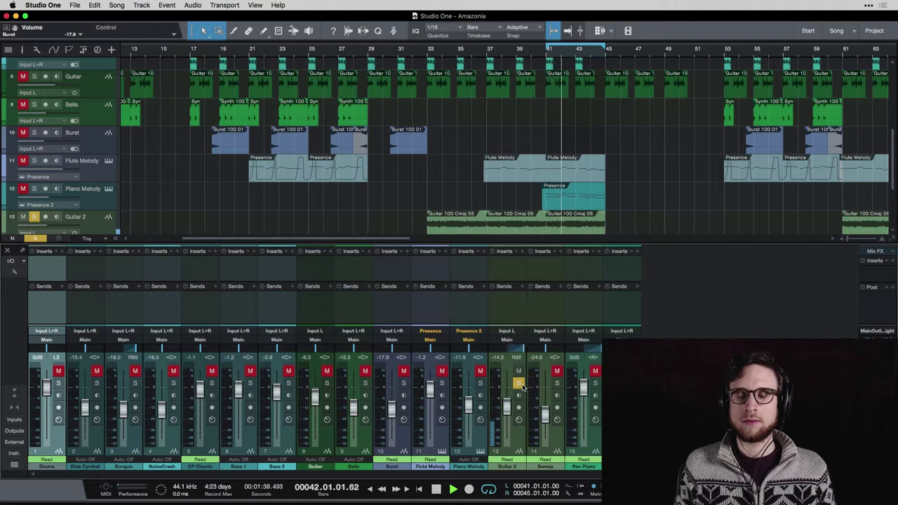
{"action": "key", "text": "space"}
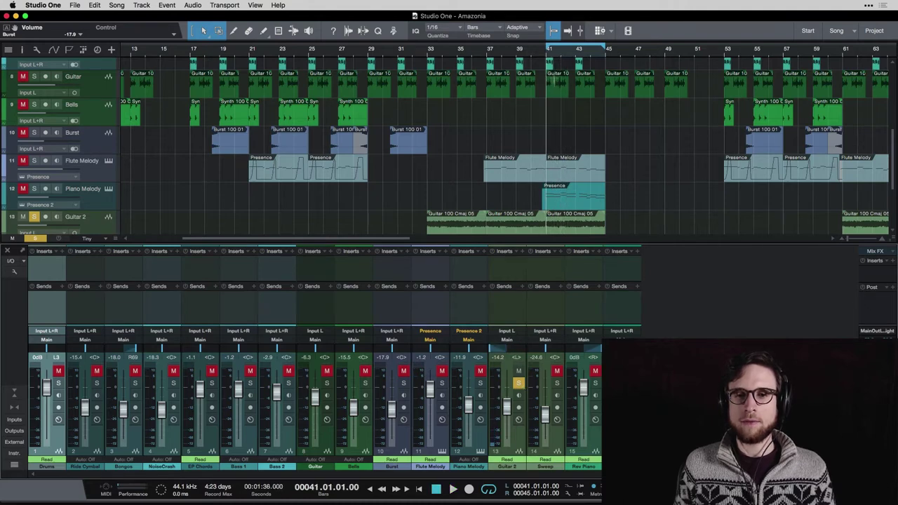
Show the track automation and try to change the automated Guitar 2 volume with its channel fader.
{"action": "scroll", "coordinate": [561, 140], "scroll_direction": "down", "scroll_amount": 2}
{"action": "key", "text": "a"}
{"action": "left_click", "coordinate": [473, 191]}
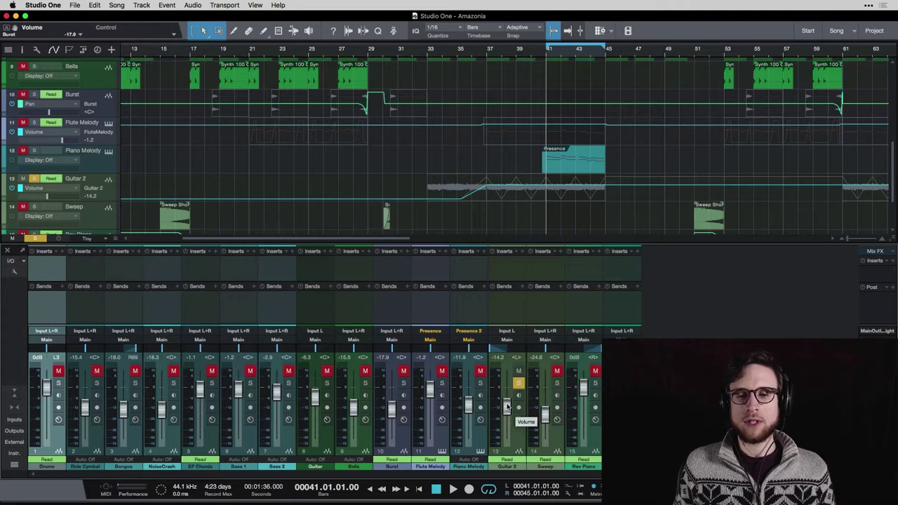
{"action": "left_click_drag", "start_coordinate": [508, 422], "coordinate": [505, 401]}
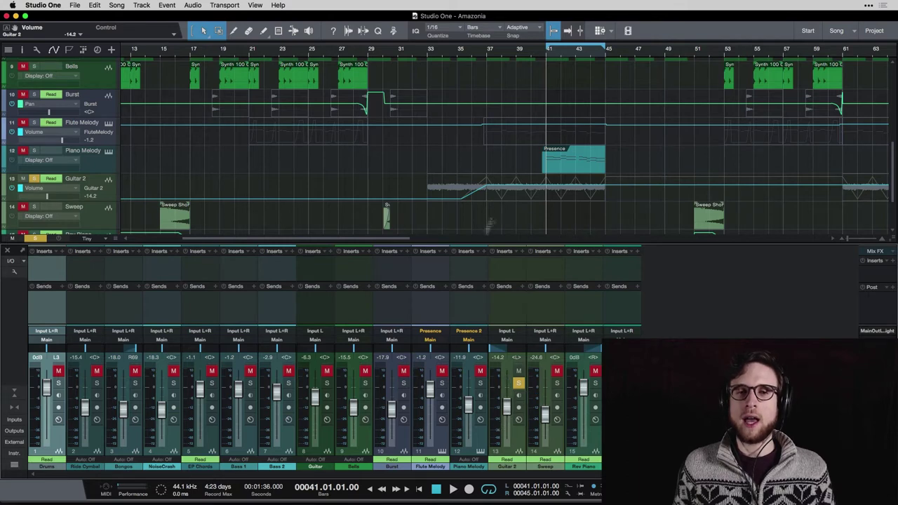
Insert the PreSonus Mixtool on the Guitar 2 channel and move its window clear of the looped section.
{"action": "left_click", "coordinate": [523, 254]}
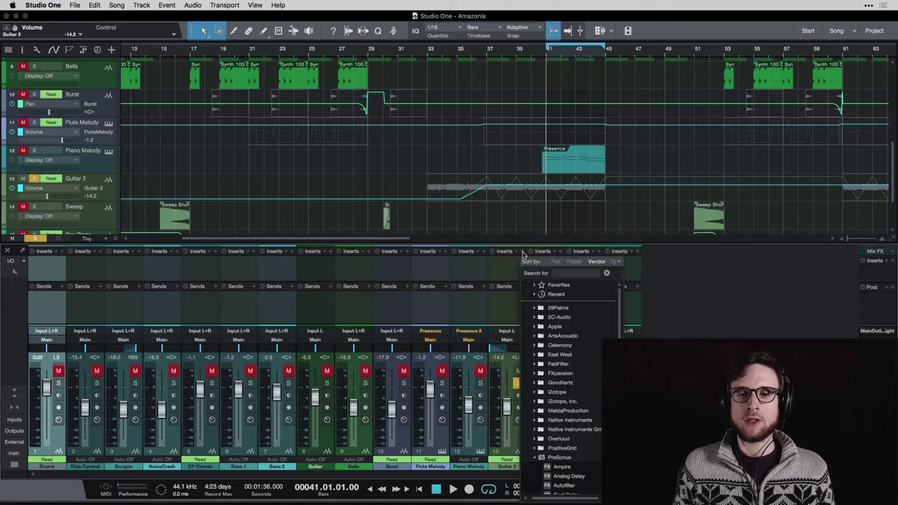
{"action": "scroll", "coordinate": [567, 379], "scroll_direction": "down", "scroll_amount": 2}
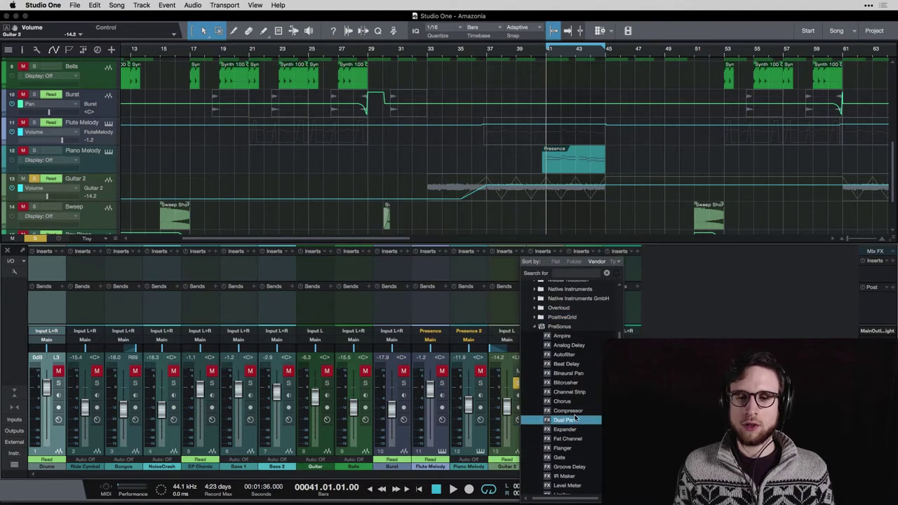
{"action": "scroll", "coordinate": [575, 420], "scroll_direction": "down", "scroll_amount": 5}
{"action": "left_click", "coordinate": [569, 410]}
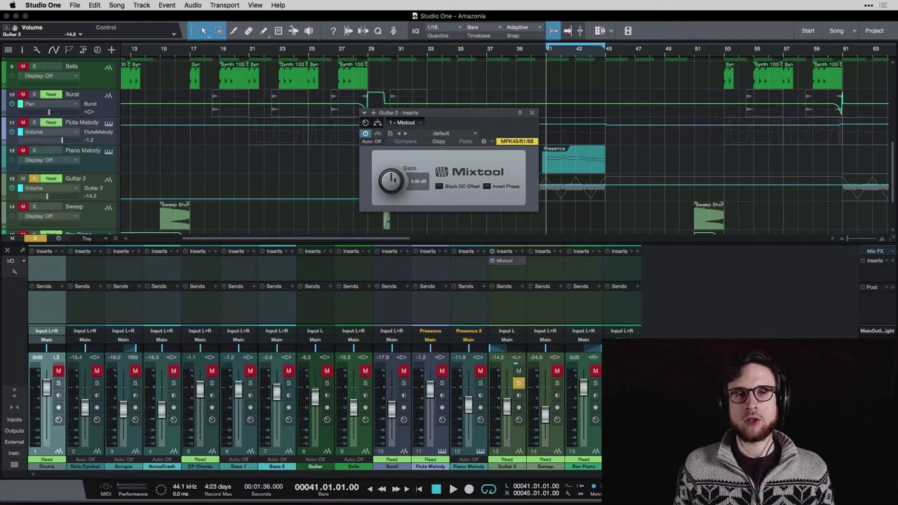
{"action": "left_click_drag", "start_coordinate": [452, 114], "coordinate": [275, 117]}
Audition Guitar 2 alone, unsolo it to hear the loop in the full mix, and close the Mixtool window.
{"action": "key", "text": "space"}
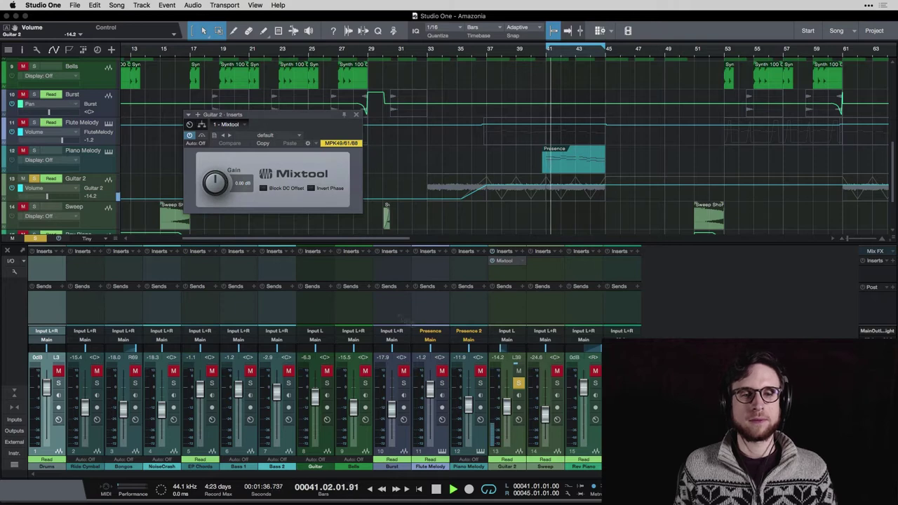
{"action": "key", "text": "space"}
{"action": "left_click", "coordinate": [517, 384]}
{"action": "key", "text": "space"}
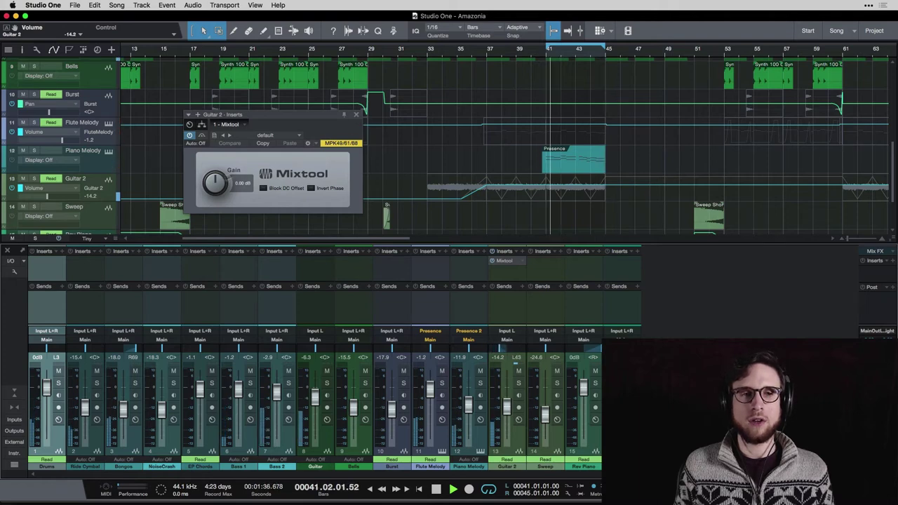
{"action": "left_click", "coordinate": [356, 114]}
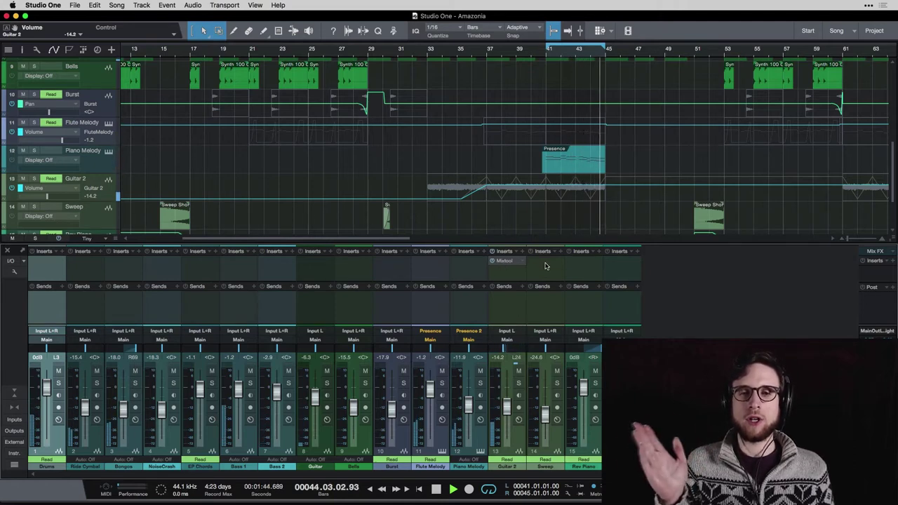
{"action": "key", "text": "space"}
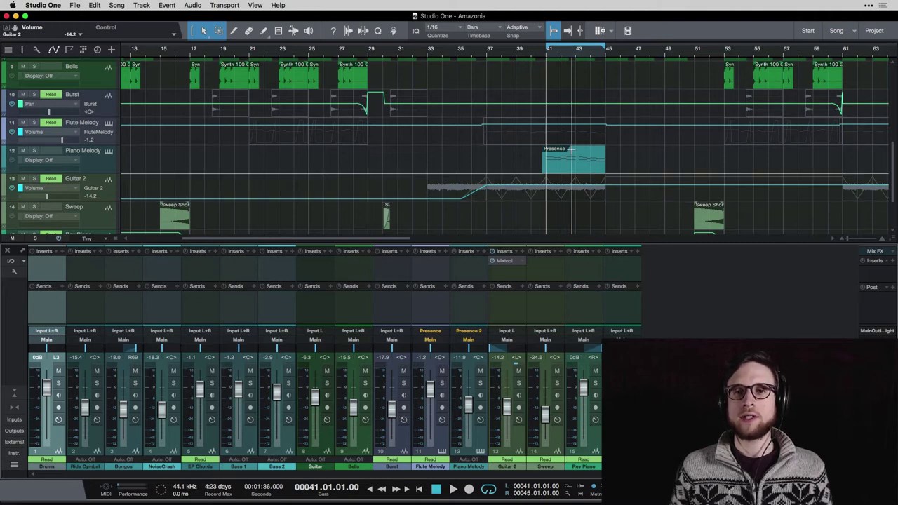
Hide the track automation and play the song from bar 15 to audition the Sweep and Rev Piano transition.
{"action": "scroll", "coordinate": [595, 131], "scroll_direction": "down", "scroll_amount": 3}
{"action": "scroll", "coordinate": [595, 131], "scroll_direction": "up", "scroll_amount": 6}
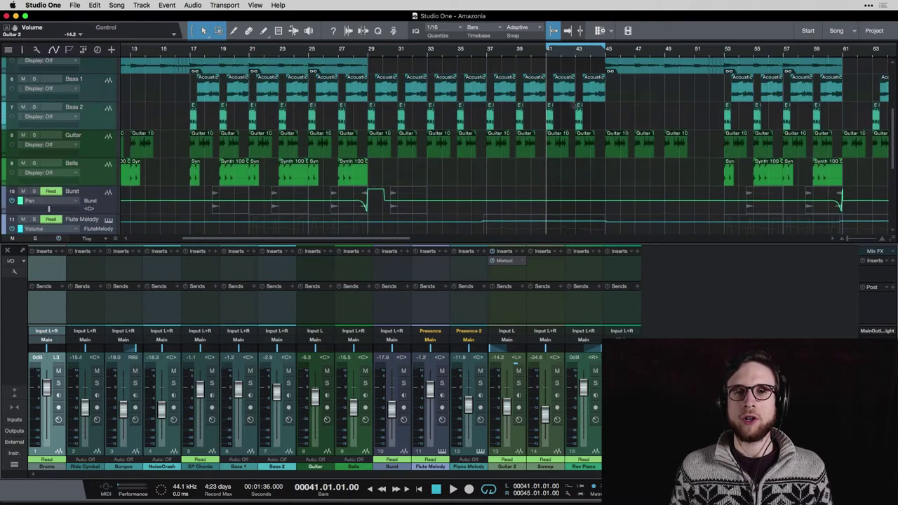
{"action": "scroll", "coordinate": [602, 142], "scroll_direction": "down", "scroll_amount": 5}
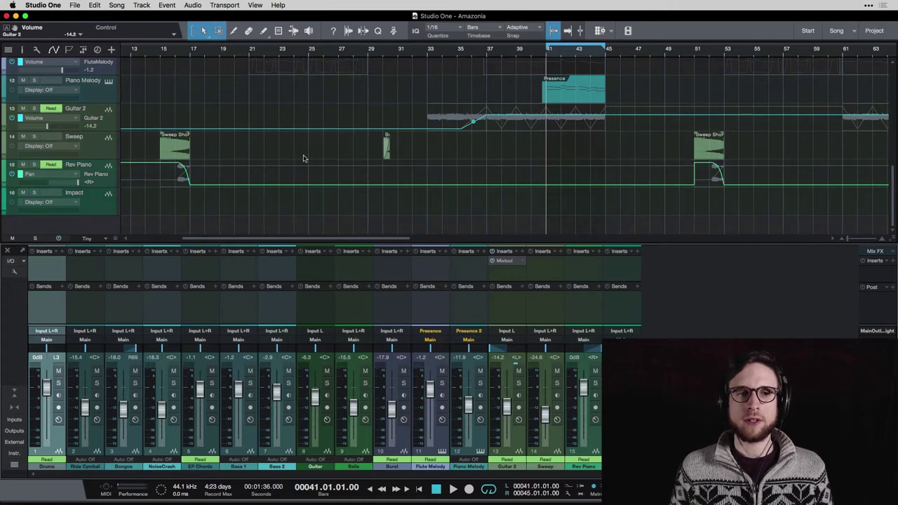
{"action": "scroll", "coordinate": [303, 159], "scroll_direction": "left", "scroll_amount": 5}
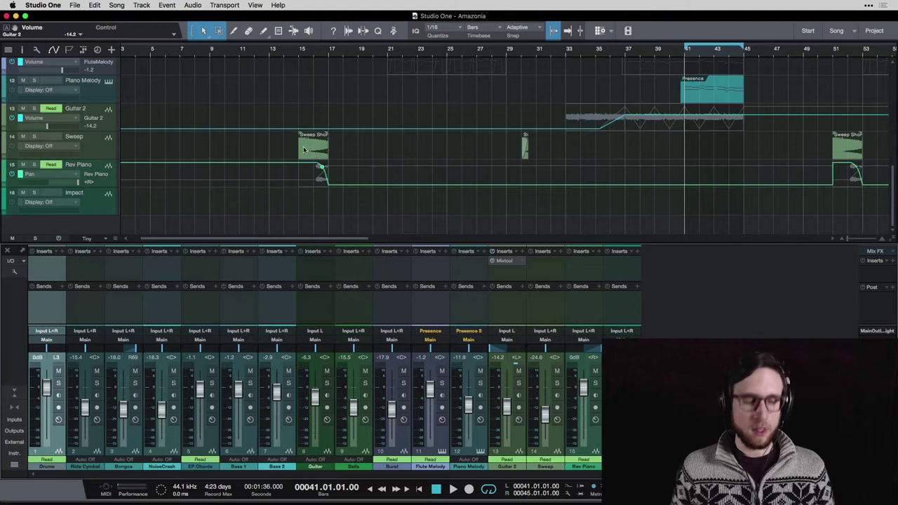
{"action": "key", "text": "a"}
{"action": "left_click", "coordinate": [302, 54]}
{"action": "key", "text": "space"}
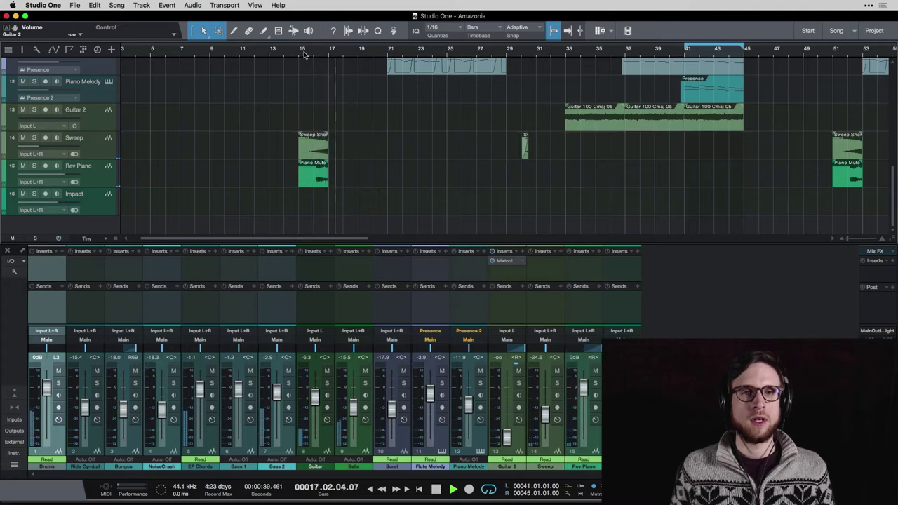
{"action": "key", "text": "space"}
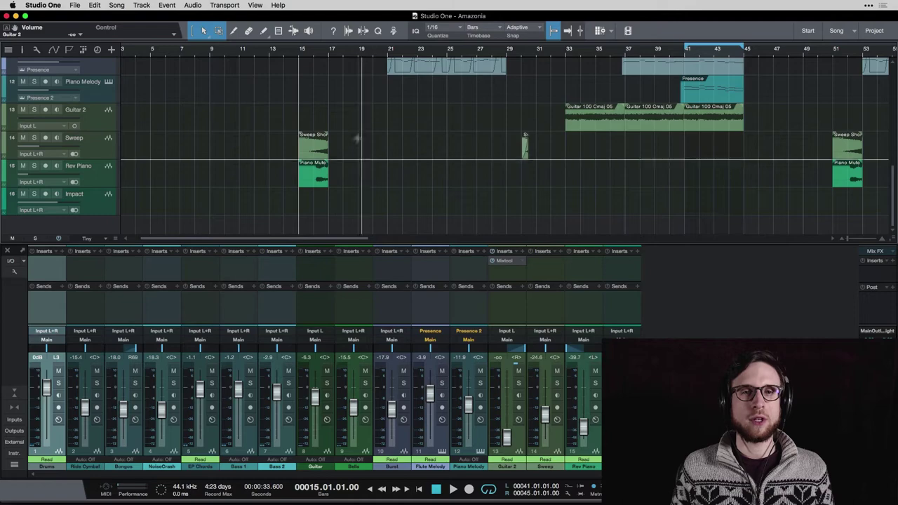
Set the loop back to bars 21 to 29 and play it with the Guitar track soloed.
{"action": "scroll", "coordinate": [358, 95], "scroll_direction": "up", "scroll_amount": 10}
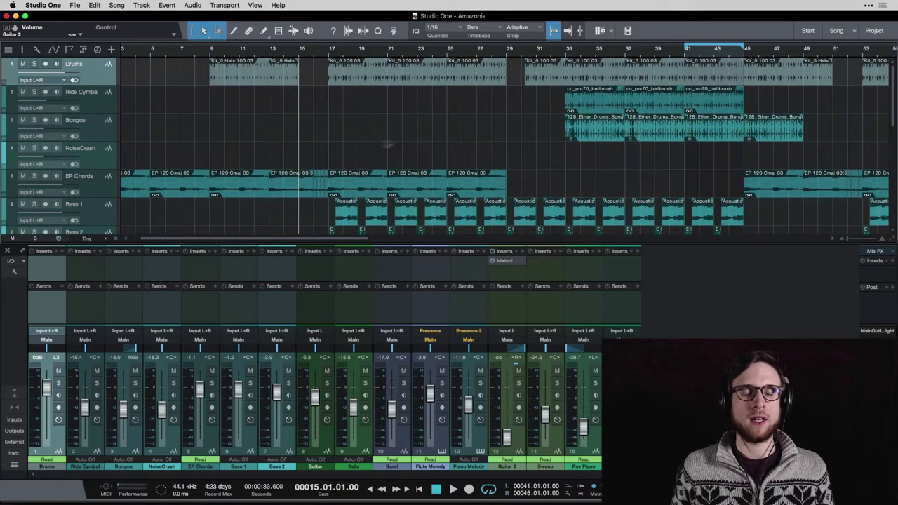
{"action": "scroll", "coordinate": [364, 105], "scroll_direction": "down", "scroll_amount": 10}
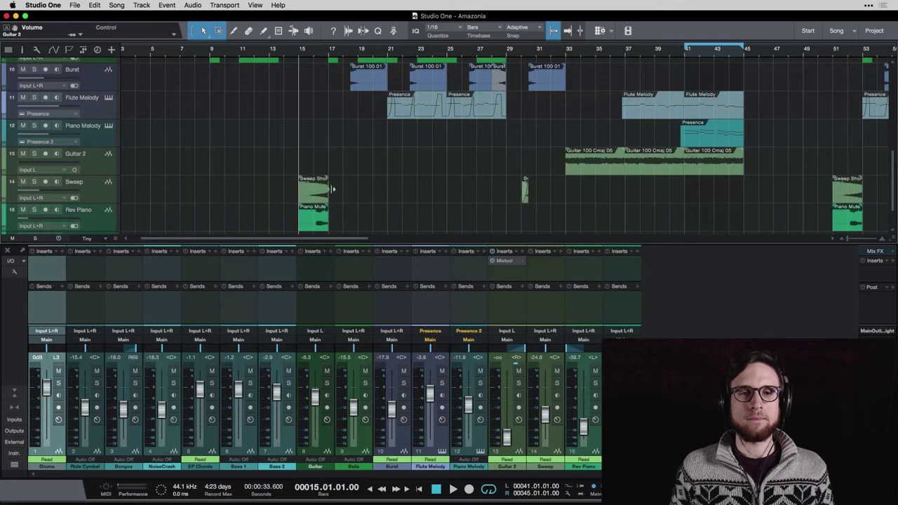
{"action": "scroll", "coordinate": [332, 189], "scroll_direction": "down", "scroll_amount": 2}
{"action": "scroll", "coordinate": [624, 179], "scroll_direction": "right", "scroll_amount": 5}
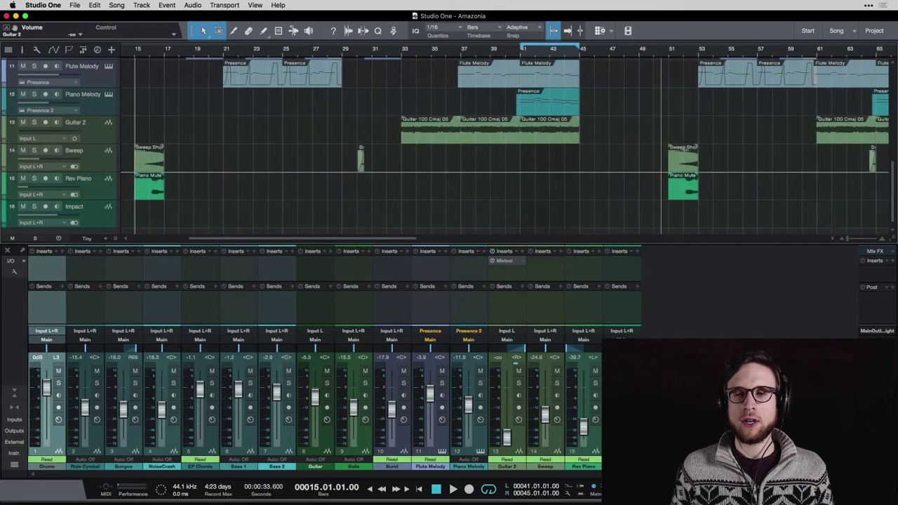
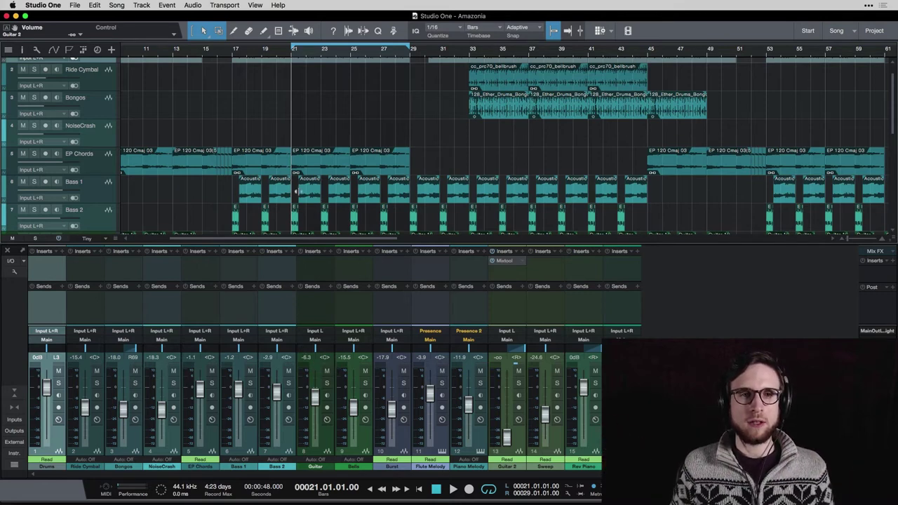
{"action": "key", "text": "space"}
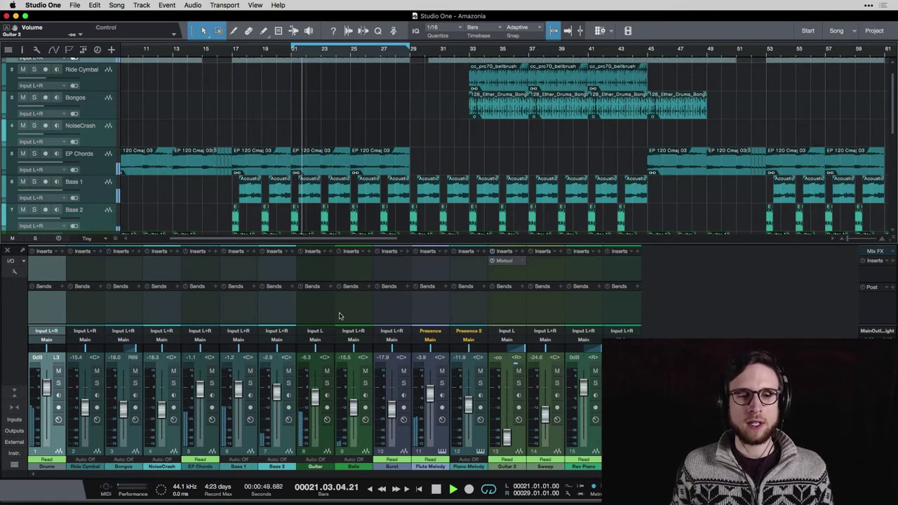
{"action": "left_click", "coordinate": [327, 384]}
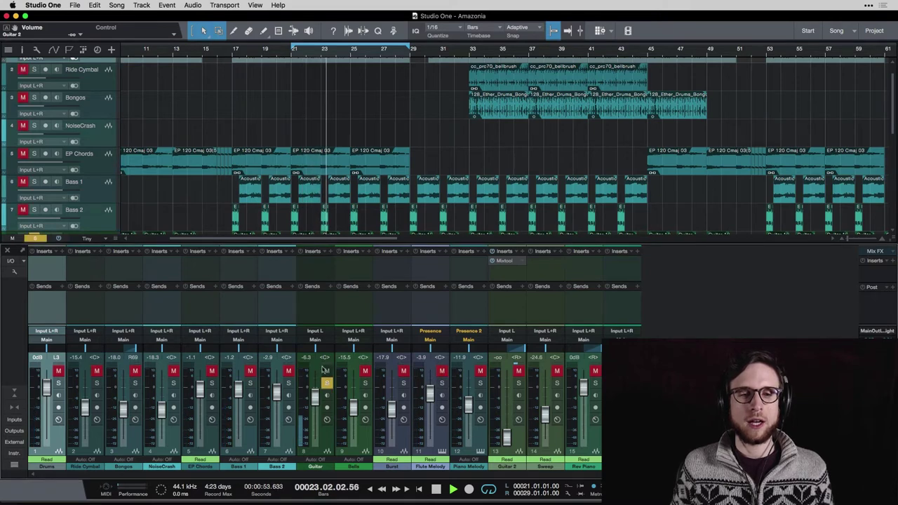
Unsolo the Guitar channel, pan it to L51 and lower its volume to -9.2 dB while listening to the loop.
{"action": "left_click", "coordinate": [327, 384]}
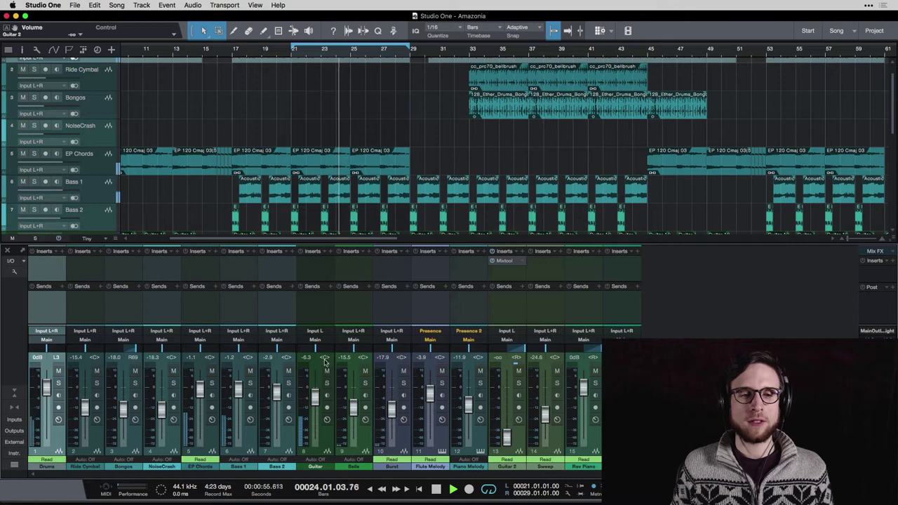
{"action": "left_click_drag", "start_coordinate": [325, 357], "coordinate": [305, 354]}
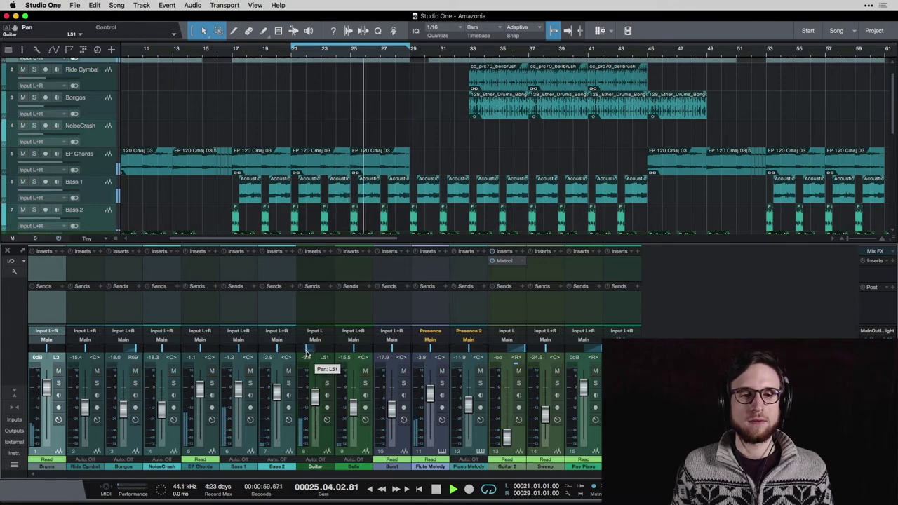
{"action": "key", "text": "space"}
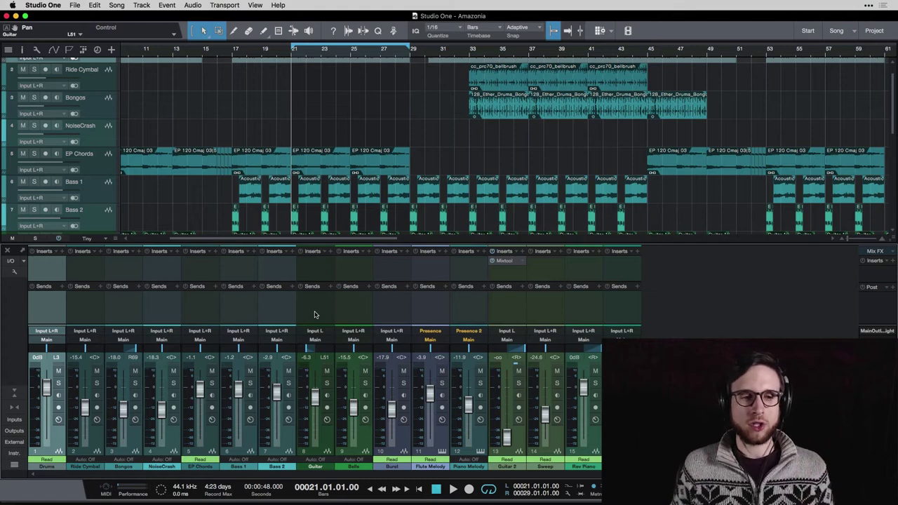
{"action": "key", "text": "space"}
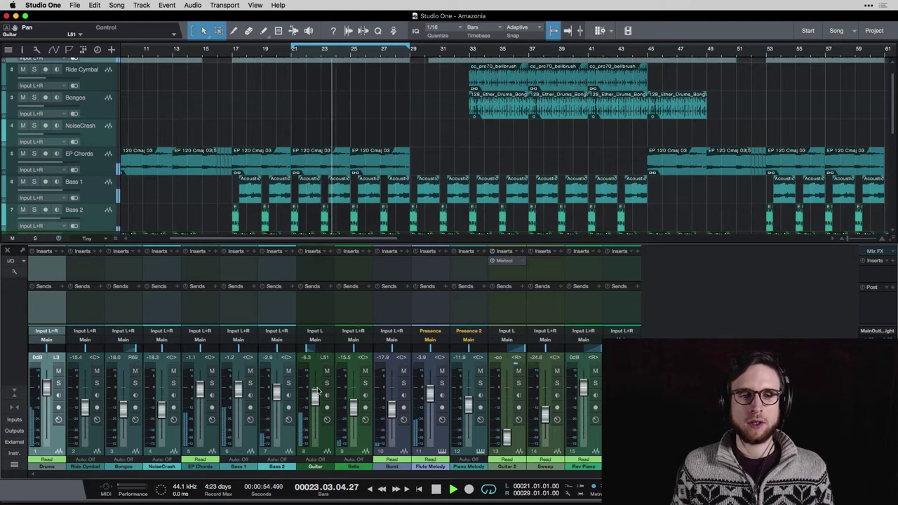
{"action": "left_click_drag", "start_coordinate": [314, 400], "coordinate": [314, 404]}
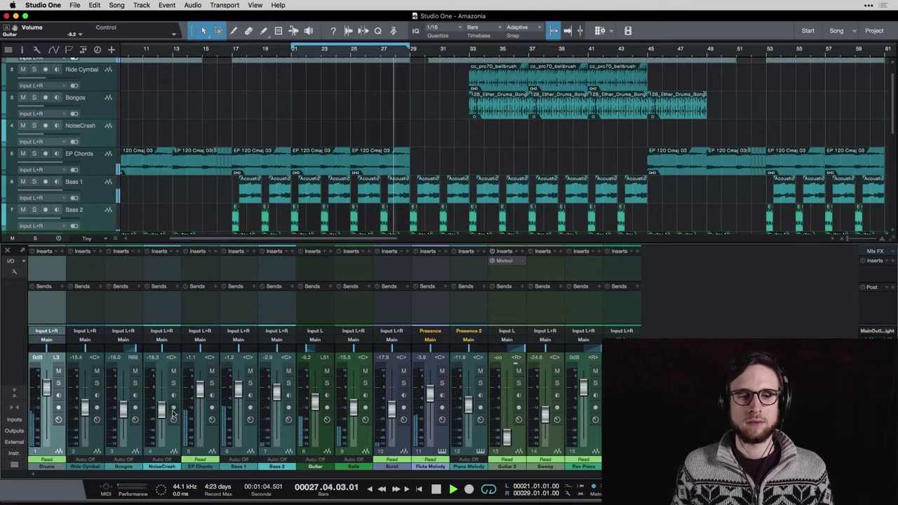
Lower the EP Chords volume to -2.4 dB and pan the Bells channel to R61 during playback.
{"action": "left_click_drag", "start_coordinate": [200, 395], "coordinate": [198, 397]}
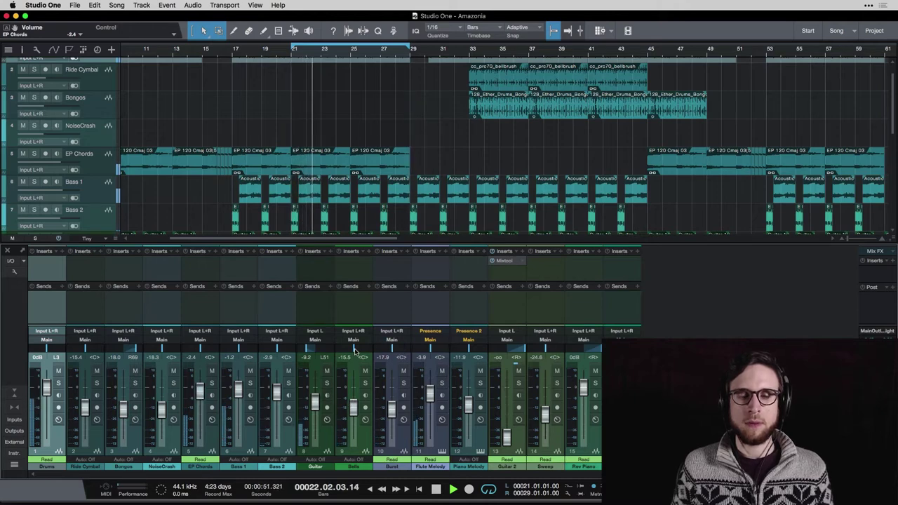
{"action": "left_click_drag", "start_coordinate": [359, 356], "coordinate": [363, 350]}
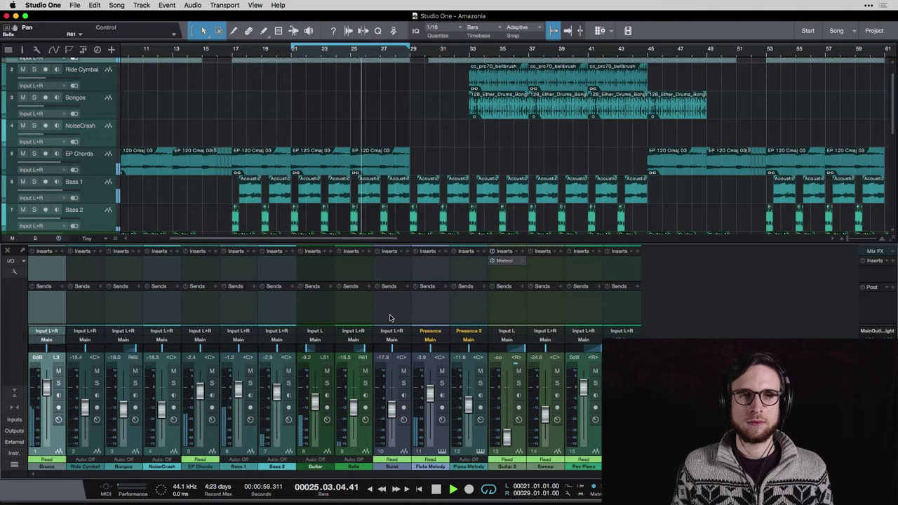
{"action": "key", "text": "space"}
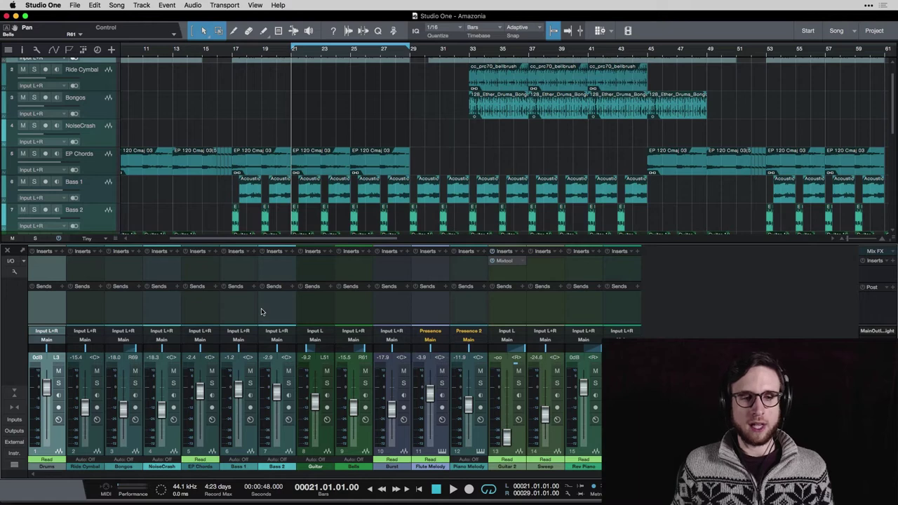
Play the loop from bar 21 to audition the panned EP Chords in the full mix.
{"action": "key", "text": "space"}
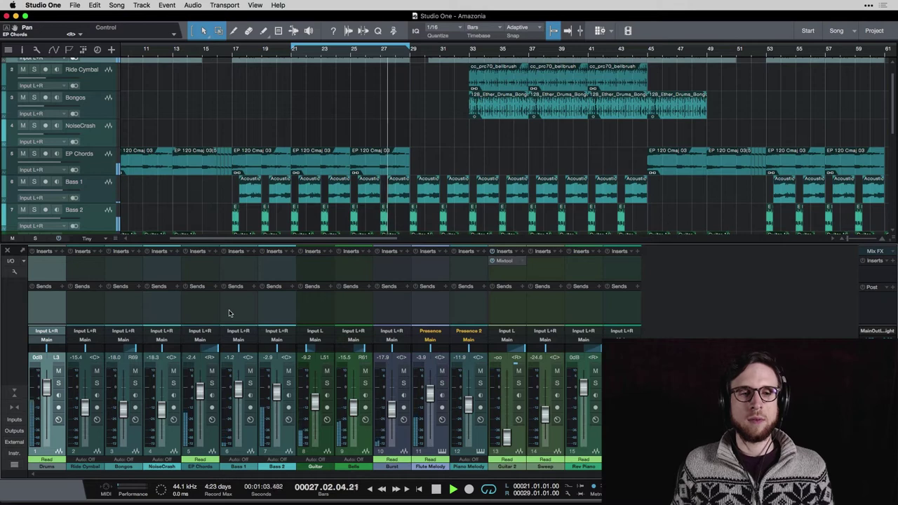
{"action": "key", "text": "space"}
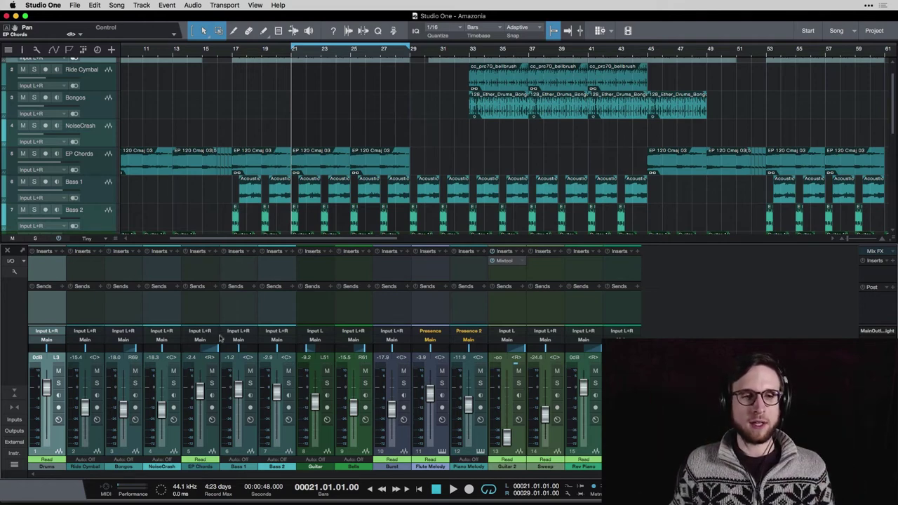
{"action": "key", "text": "space"}
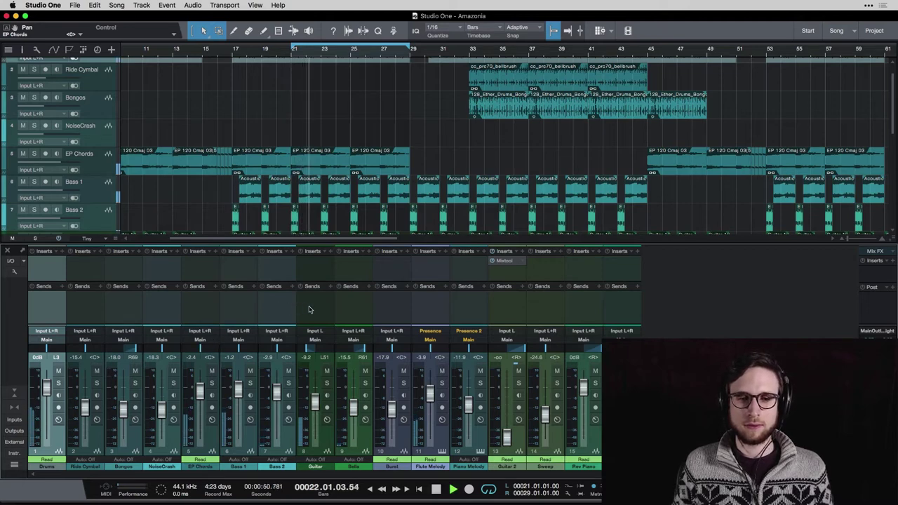
{"action": "key", "text": "space"}
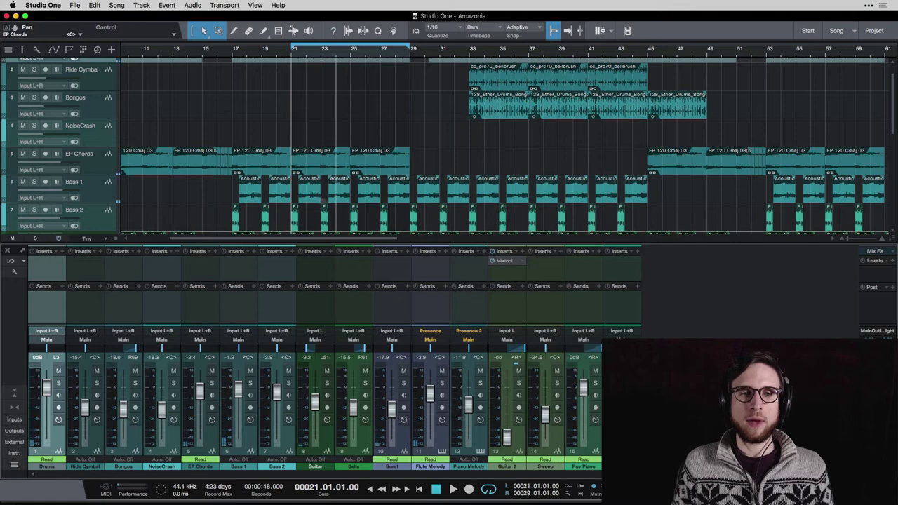
Set the loop to bars 41 to 45 and play it with Guitar 2 soloed.
{"action": "scroll", "coordinate": [584, 82], "scroll_direction": "down", "scroll_amount": 7}
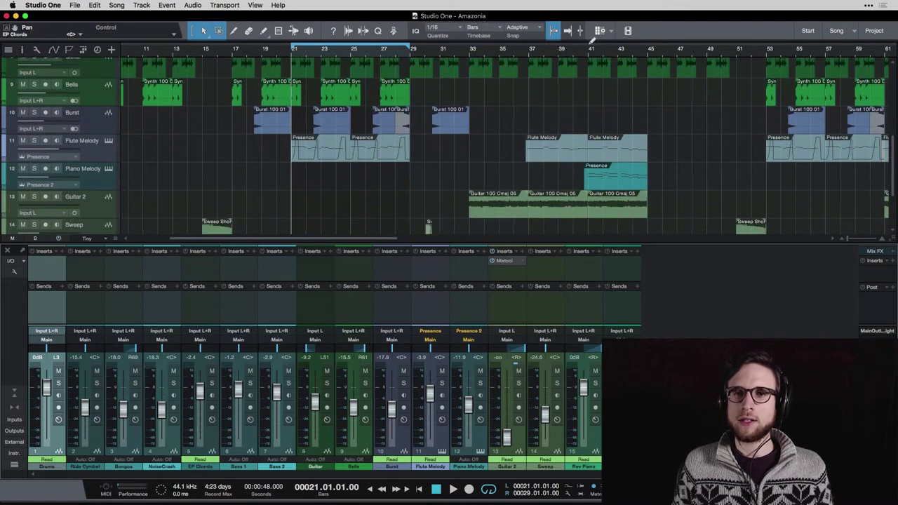
{"action": "left_click_drag", "start_coordinate": [592, 40], "coordinate": [650, 45]}
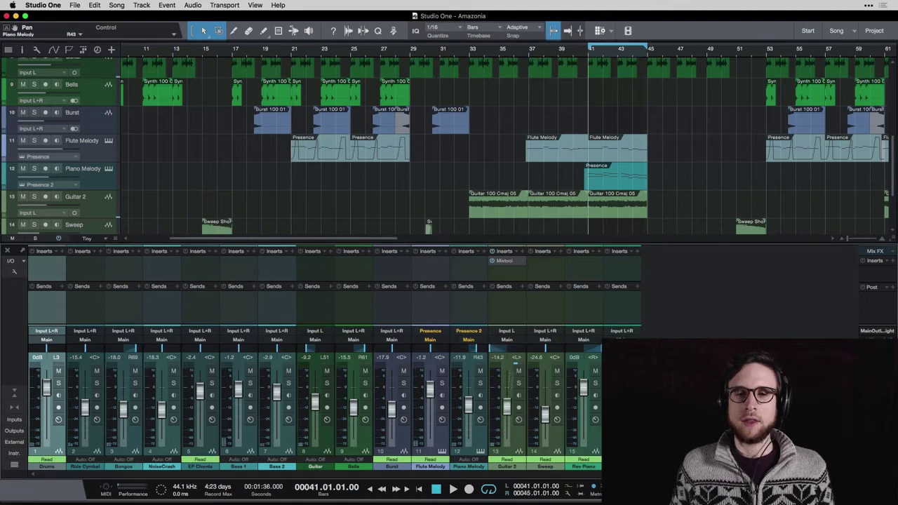
{"action": "left_click", "coordinate": [519, 384]}
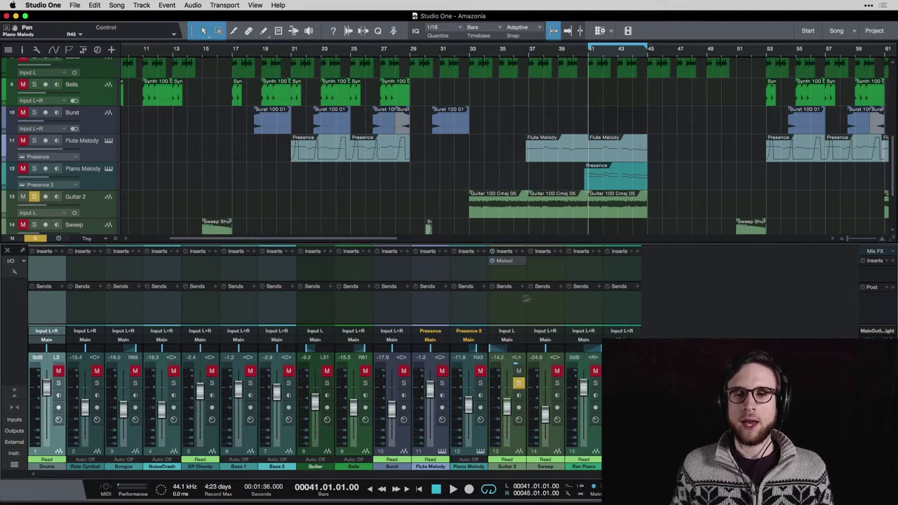
{"action": "key", "text": "space"}
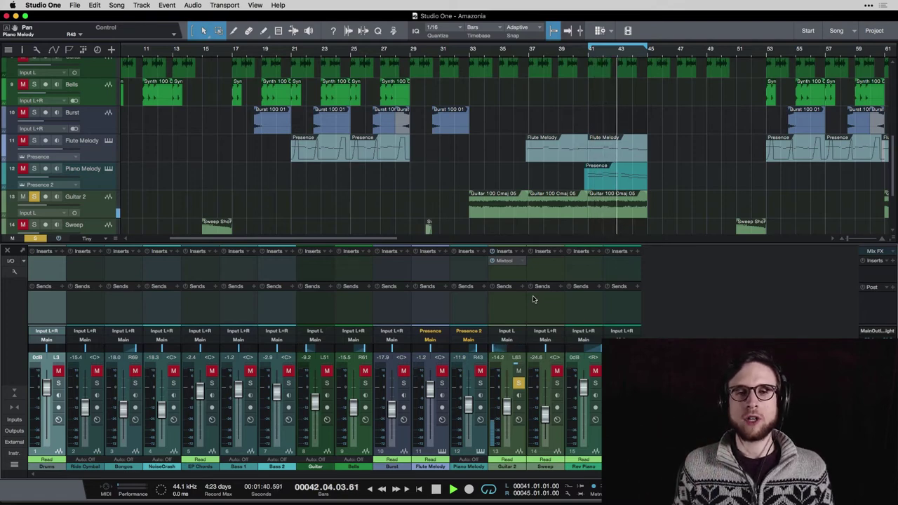
{"action": "key", "text": "space"}
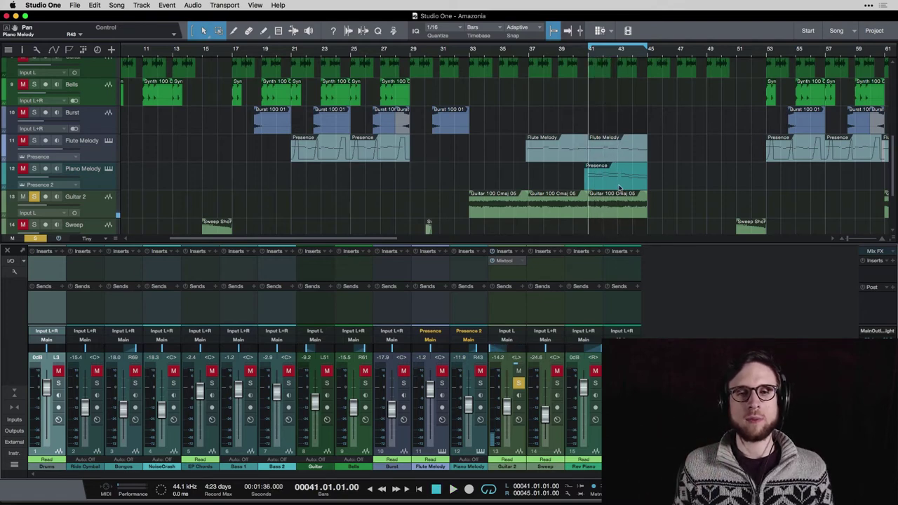
Show the track automation and display the pan envelope on the Guitar 2 track.
{"action": "key", "text": "a"}
{"action": "left_click", "coordinate": [73, 209]}
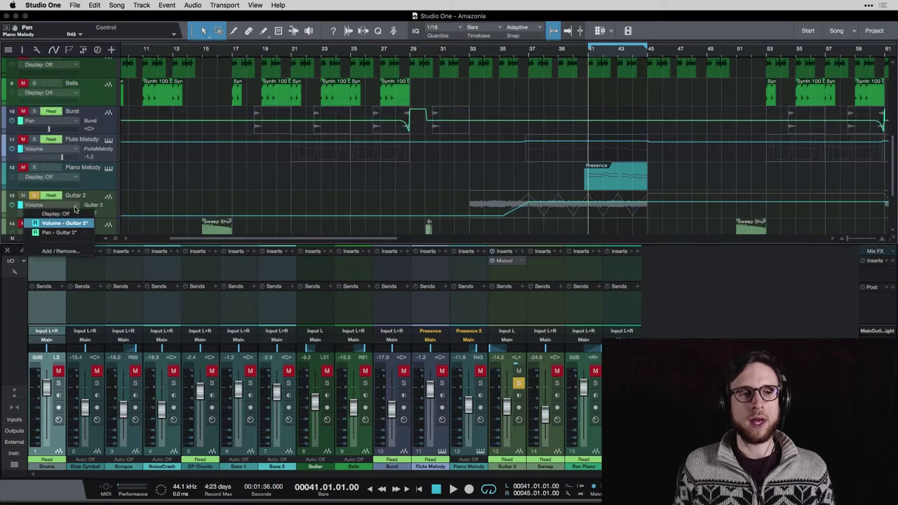
{"action": "left_click", "coordinate": [68, 232]}
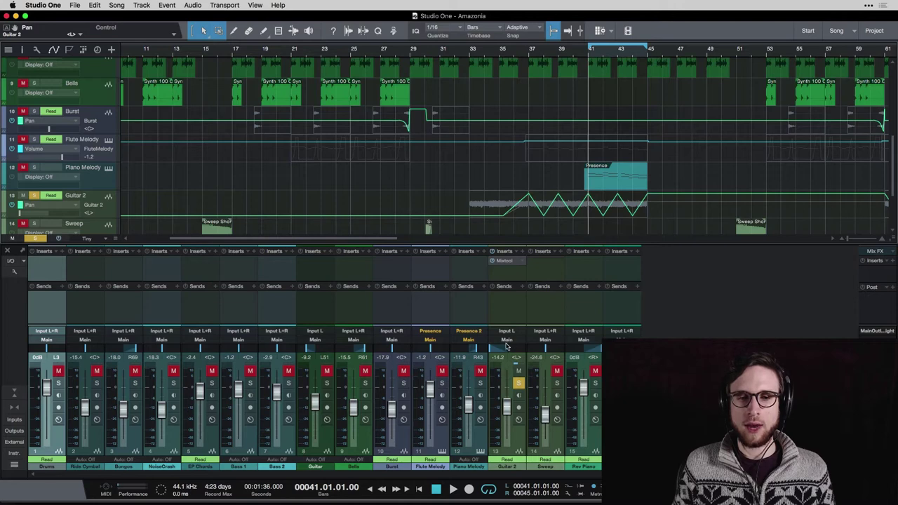
{"action": "mouse_move", "coordinate": [506, 345]}
{"action": "left_mouse_down"}
{"action": "mouse_move", "coordinate": [502, 352]}
{"action": "mouse_move", "coordinate": [516, 349]}
{"action": "mouse_move", "coordinate": [502, 350]}
{"action": "left_mouse_up"}
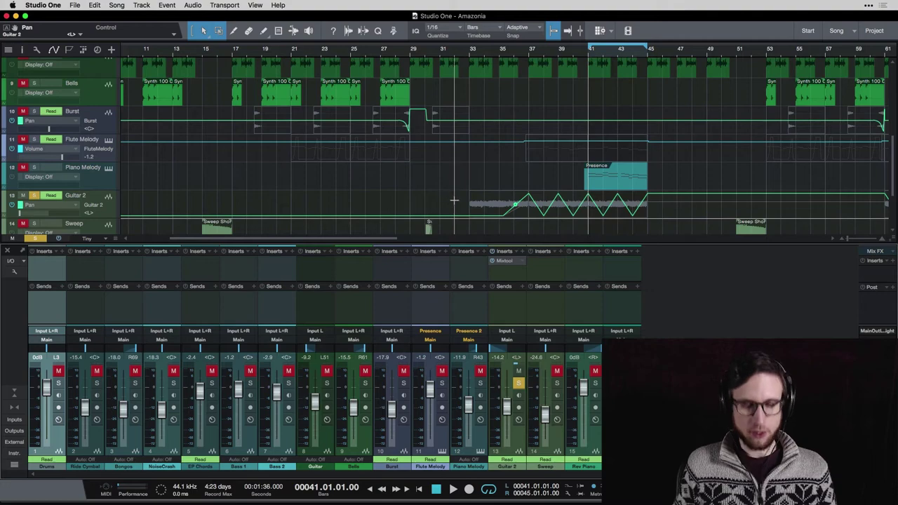
Hide the track automation and set the loop back to bars 21 to 29.
{"action": "key", "text": "a"}
{"action": "scroll", "coordinate": [573, 68], "scroll_direction": "up", "scroll_amount": 3}
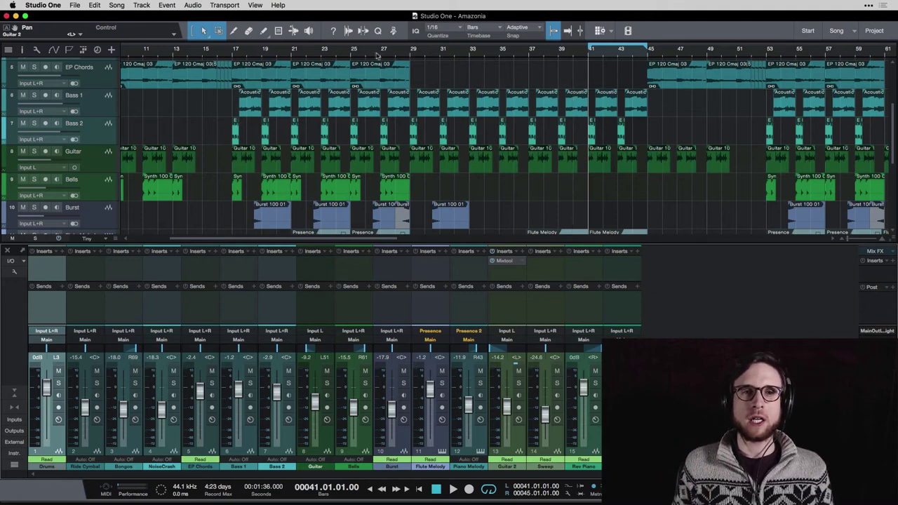
{"action": "left_click_drag", "start_coordinate": [296, 44], "coordinate": [410, 48]}
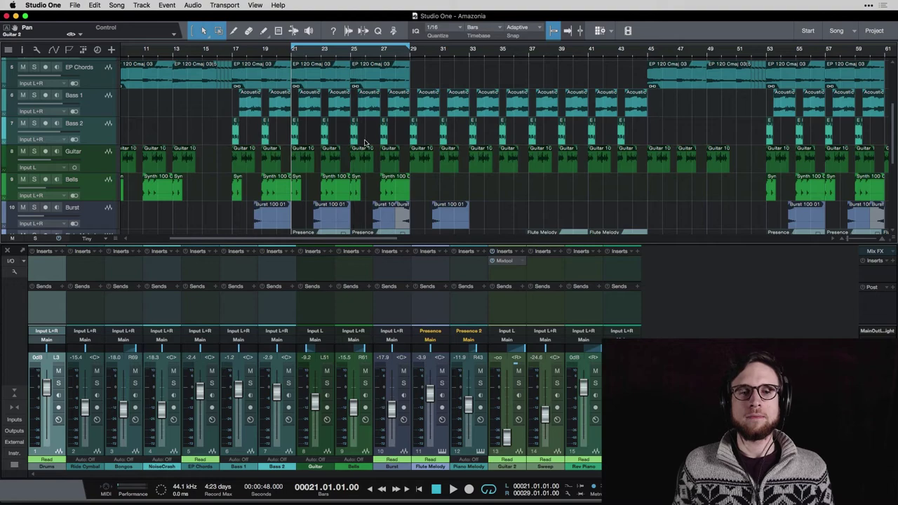
{"action": "scroll", "coordinate": [338, 194], "scroll_direction": "down", "scroll_amount": 6}
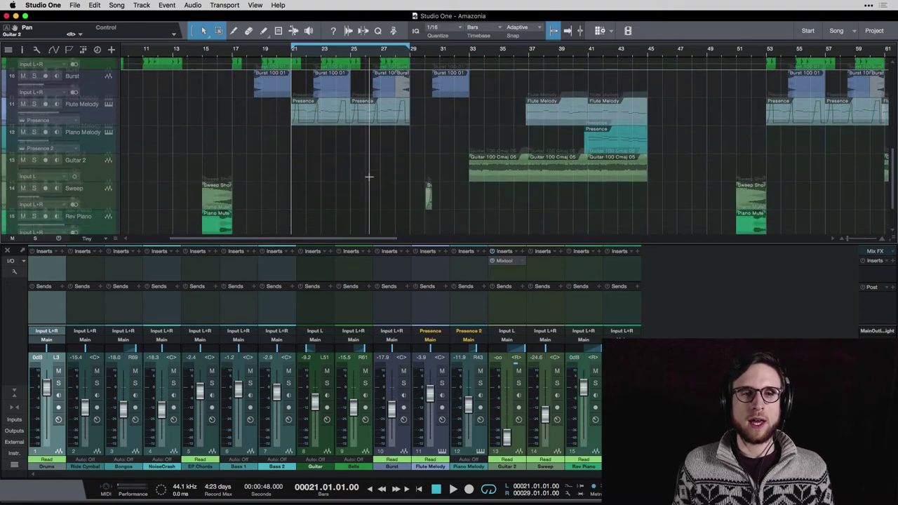
{"action": "scroll", "coordinate": [369, 177], "scroll_direction": "up", "scroll_amount": 7}
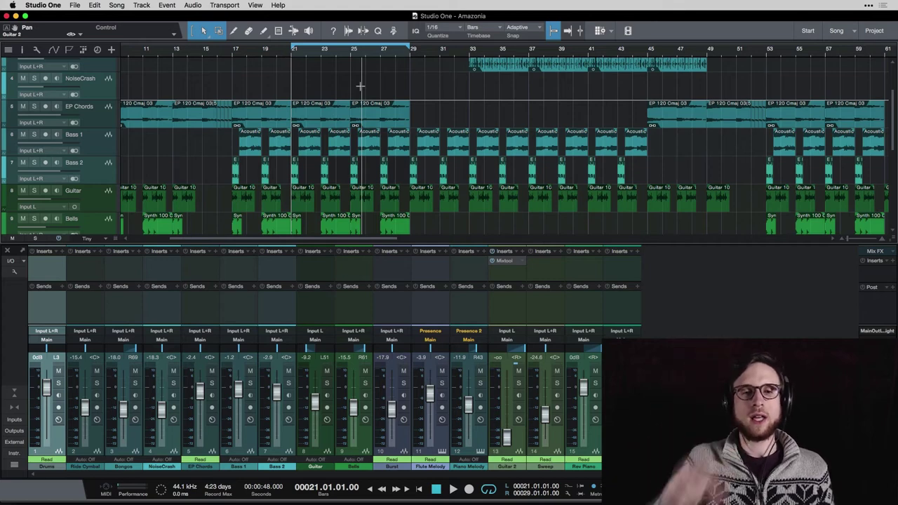
Solo the Guitar channel, insert the PreSonus Room Reverb on it and close the plug-in window.
{"action": "key", "text": "s"}
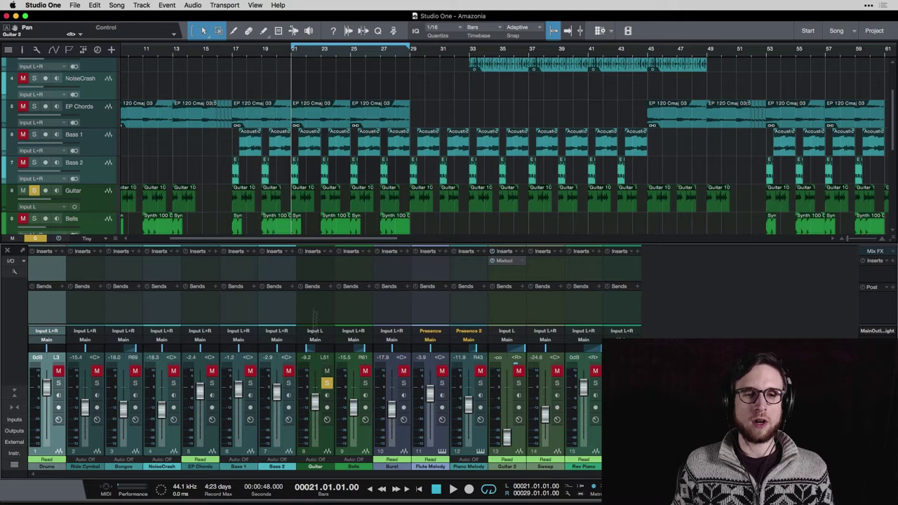
{"action": "left_click", "coordinate": [331, 251]}
{"action": "scroll", "coordinate": [401, 421], "scroll_direction": "down", "scroll_amount": 5}
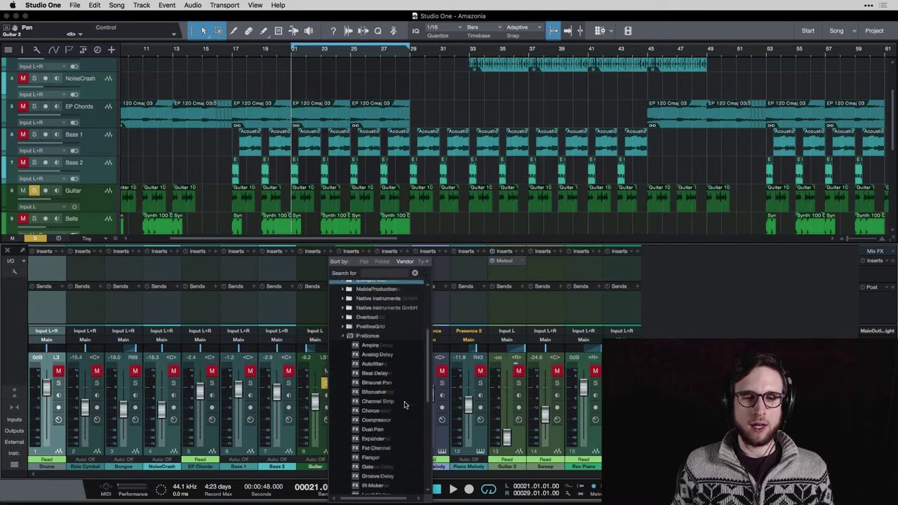
{"action": "left_click", "coordinate": [393, 447]}
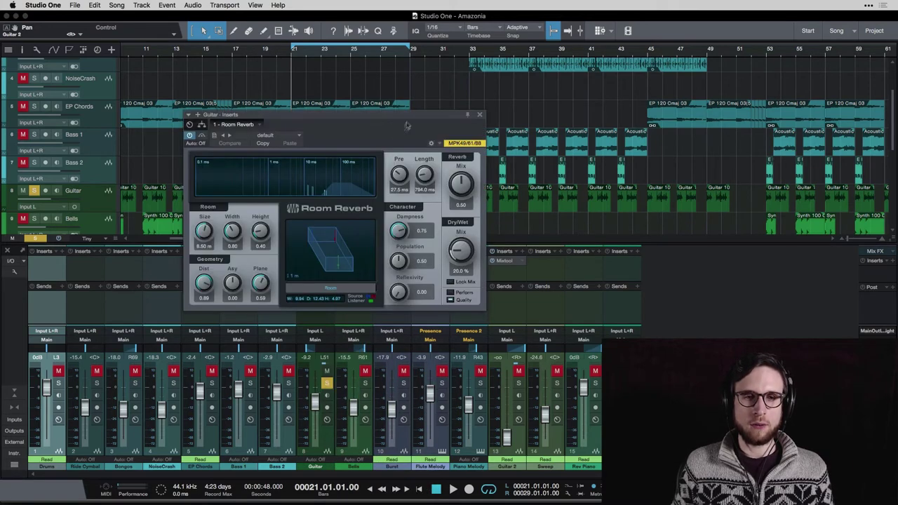
{"action": "left_click", "coordinate": [480, 114]}
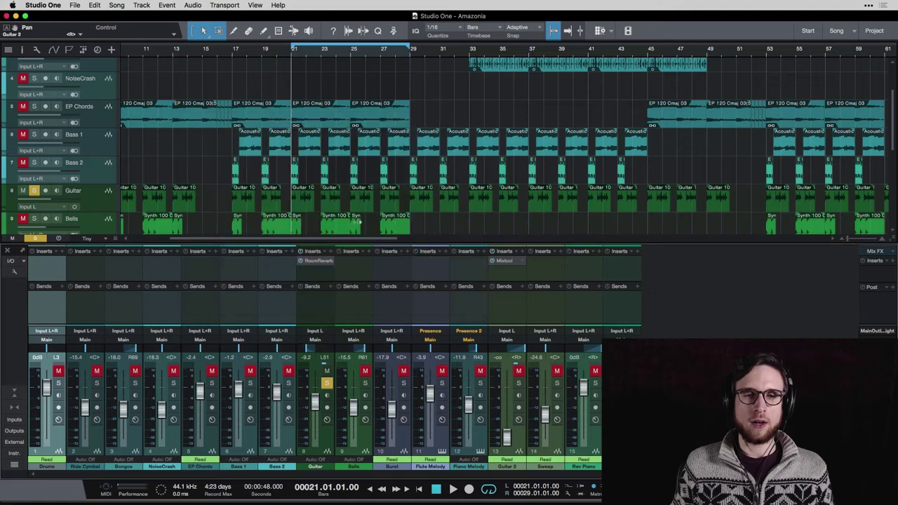
Insert Analog Delay ahead of Room Reverb on the Guitar channel and copy both effects to Bells and Flute Melody.
{"action": "left_click", "coordinate": [330, 251]}
{"action": "left_click", "coordinate": [383, 469]}
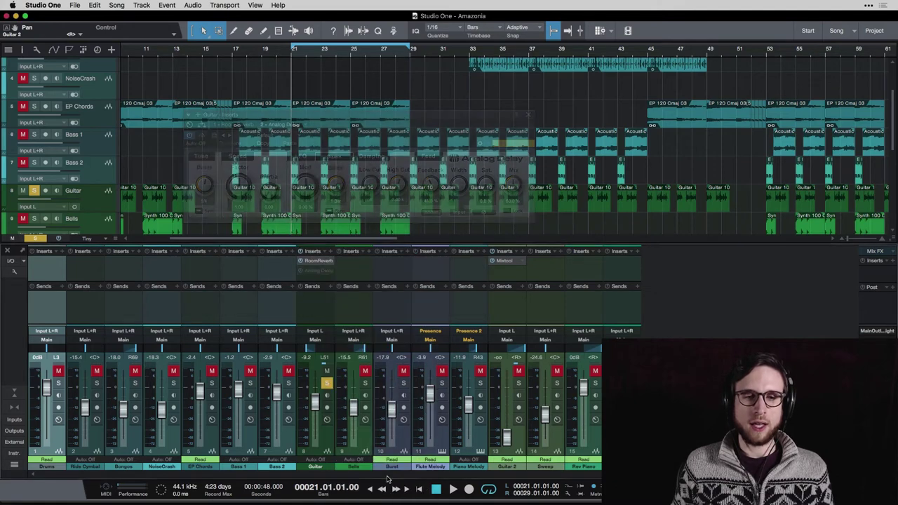
{"action": "left_click", "coordinate": [318, 280]}
{"action": "left_click_drag", "start_coordinate": [318, 271], "coordinate": [320, 261]}
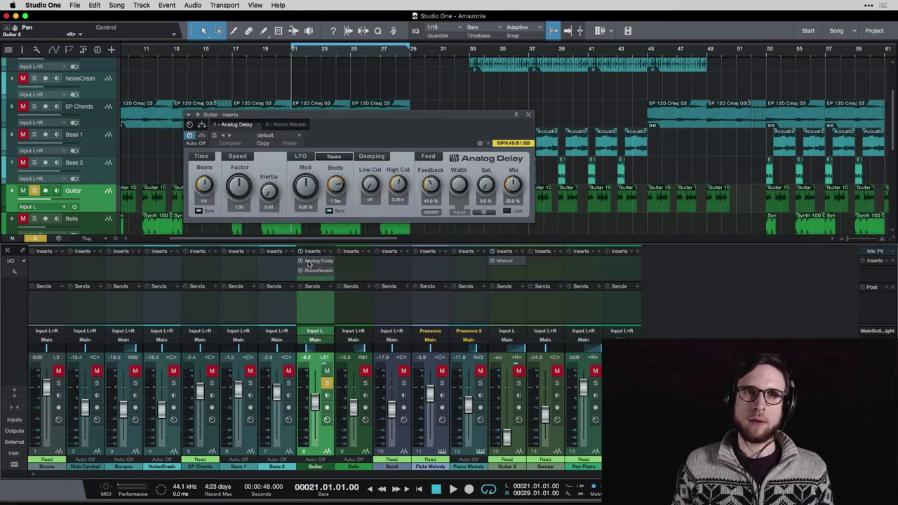
{"action": "left_click_drag", "start_coordinate": [303, 268], "coordinate": [430, 267]}
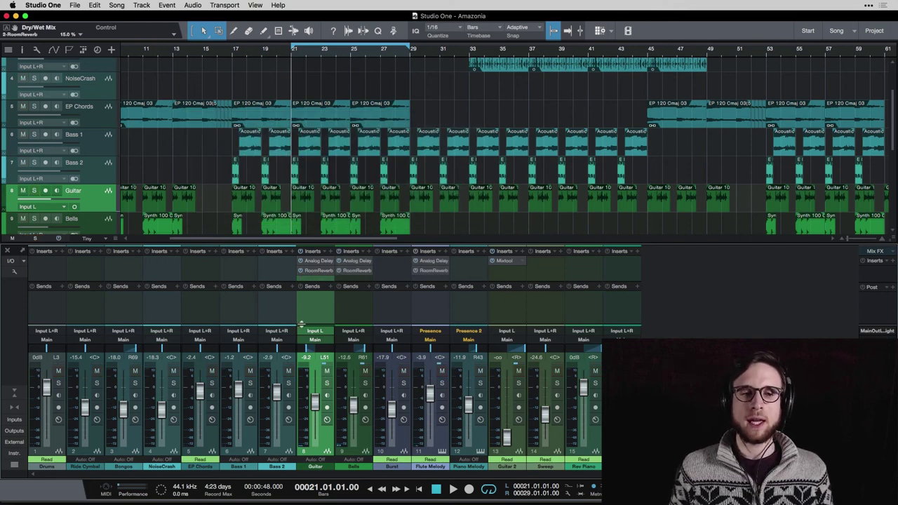
Play the loop with Guitar soloed to hear its delay and reverb, and unsolo it.
{"action": "left_click", "coordinate": [326, 384]}
{"action": "key", "text": "space"}
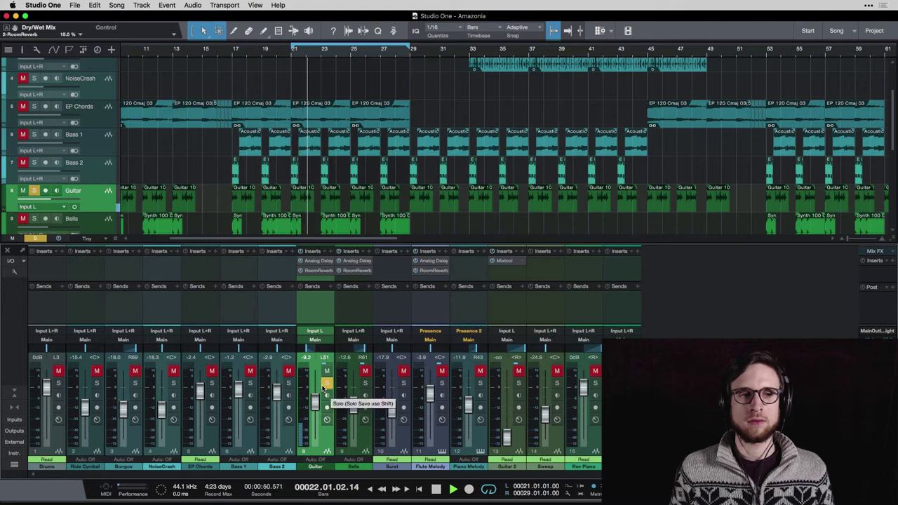
{"action": "key", "text": "space"}
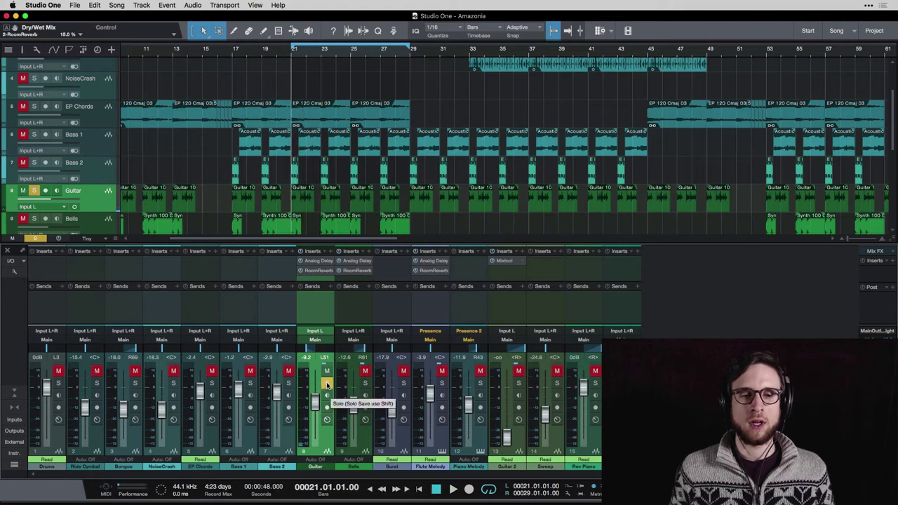
{"action": "left_click", "coordinate": [326, 384]}
Solo Bells, play the loop to hear its delay and reverb, unsolo it and stop playback.
{"action": "left_click", "coordinate": [365, 384]}
{"action": "key", "text": "space"}
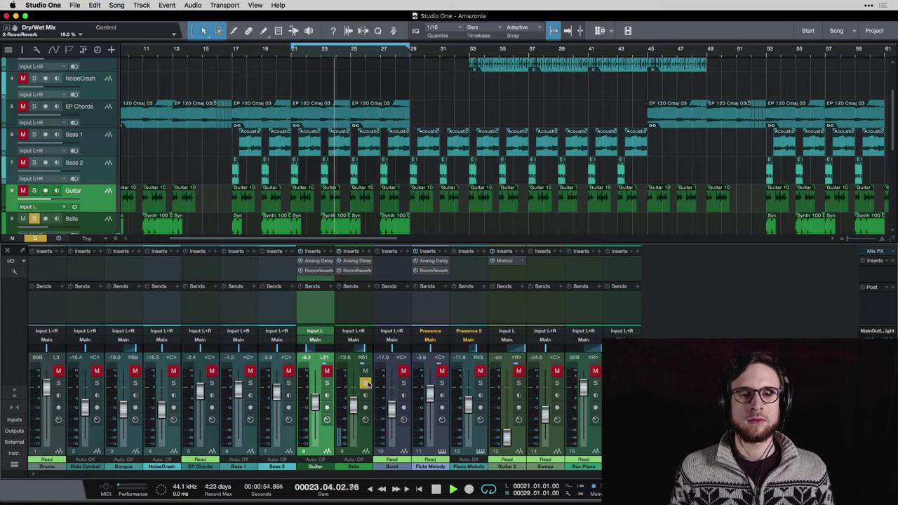
{"action": "left_click", "coordinate": [364, 384]}
{"action": "key", "text": "space"}
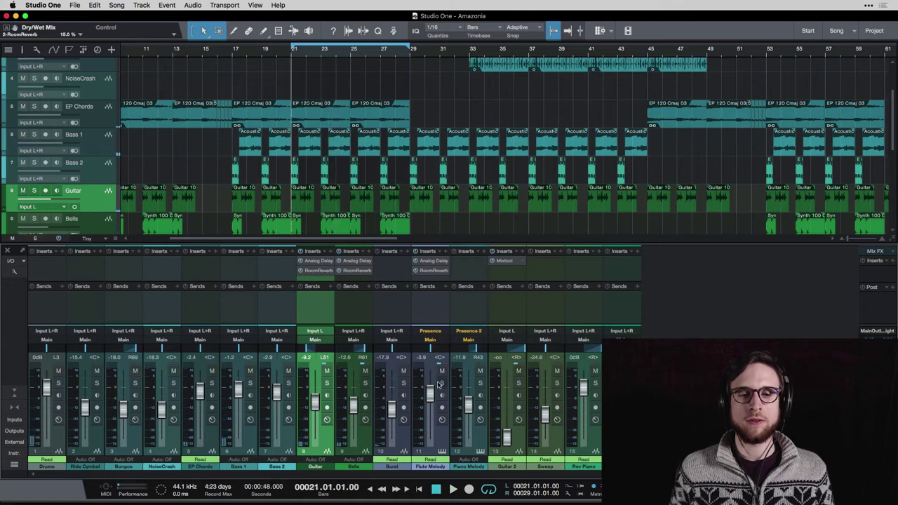
Solo Flute Melody, play the loop to hear its delay and reverb, stop playback and unsolo it.
{"action": "left_click", "coordinate": [440, 383]}
{"action": "key", "text": "space"}
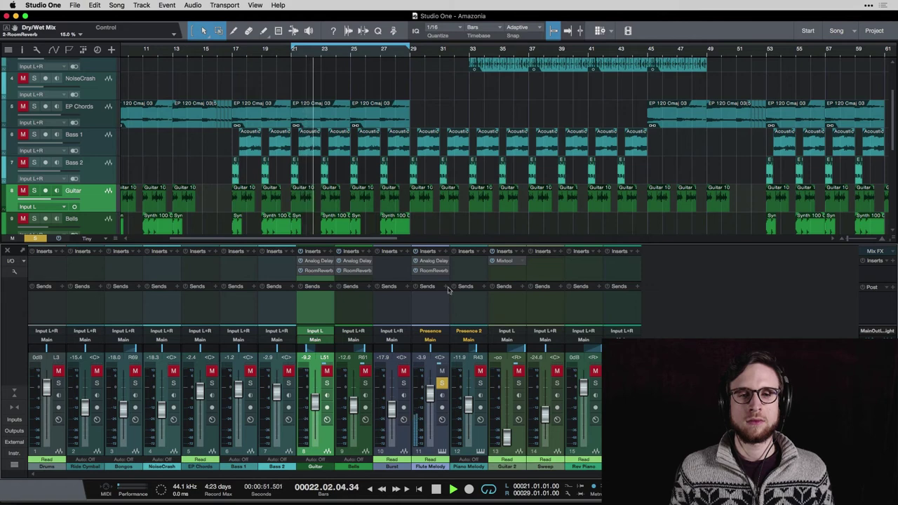
{"action": "left_click", "coordinate": [416, 254]}
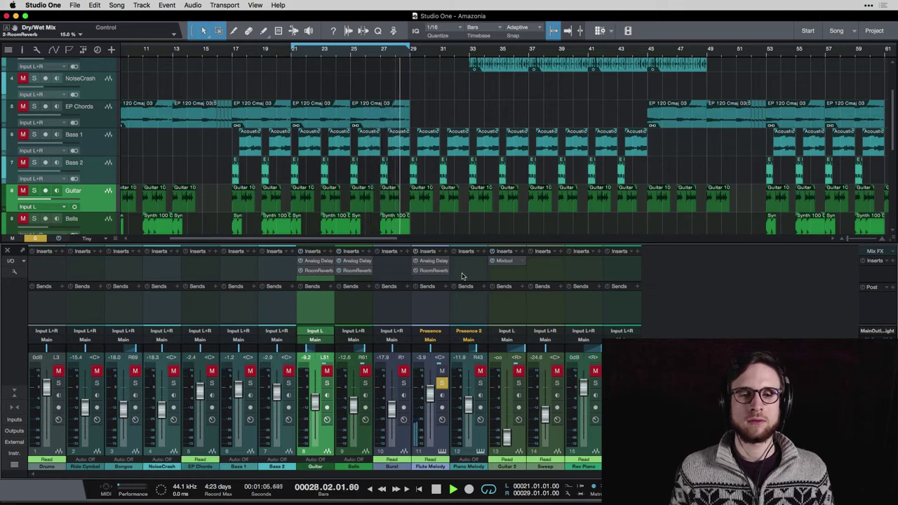
{"action": "left_click", "coordinate": [417, 427]}
{"action": "key", "text": "space"}
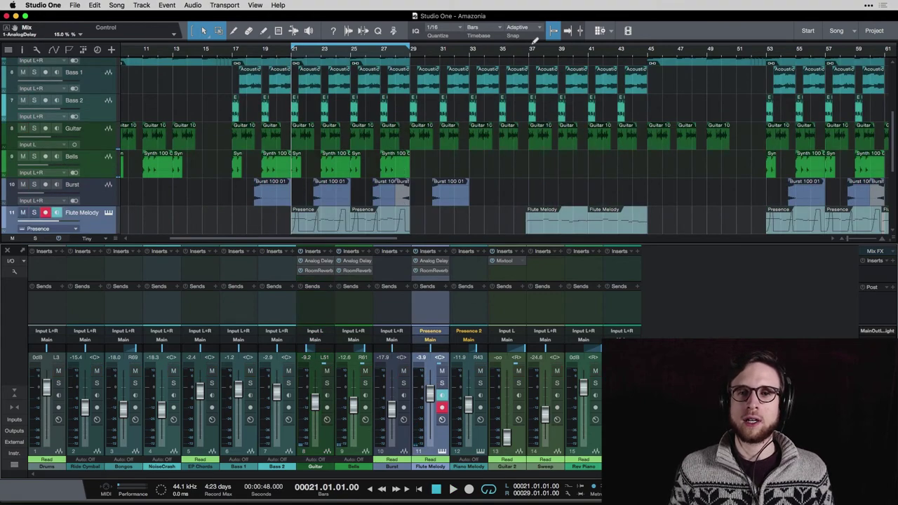
Set the loop range from bar 41 to bar 45 and solo Guitar 2 to listen to it with its reverb.
{"action": "scroll", "coordinate": [591, 63], "scroll_direction": "down", "scroll_amount": 3}
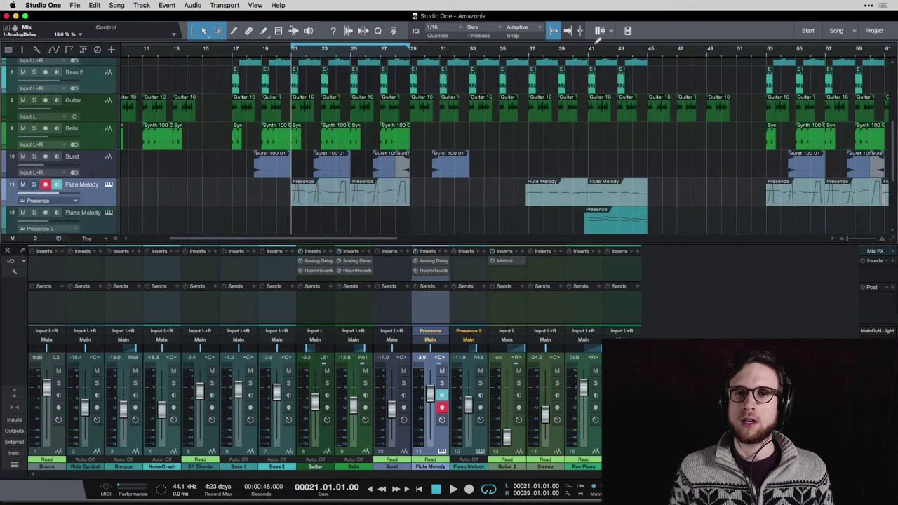
{"action": "left_click_drag", "start_coordinate": [590, 46], "coordinate": [644, 45]}
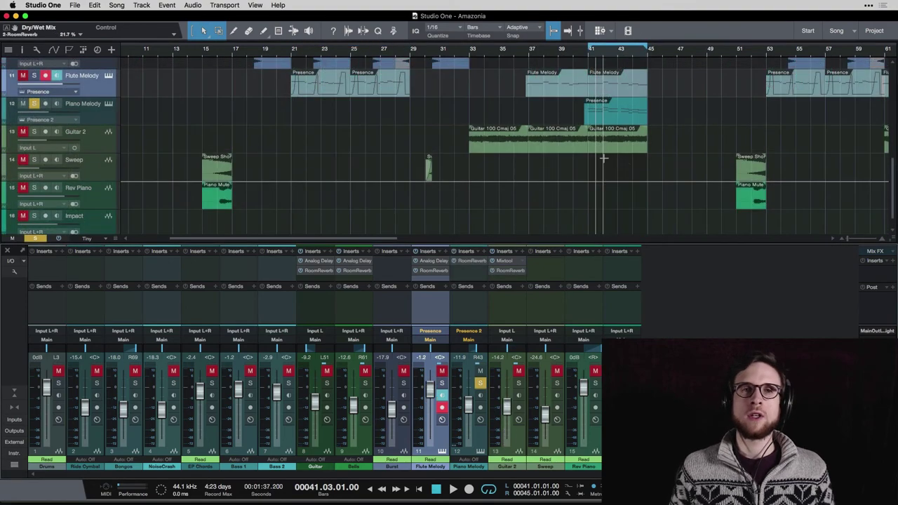
{"action": "left_click", "coordinate": [480, 383]}
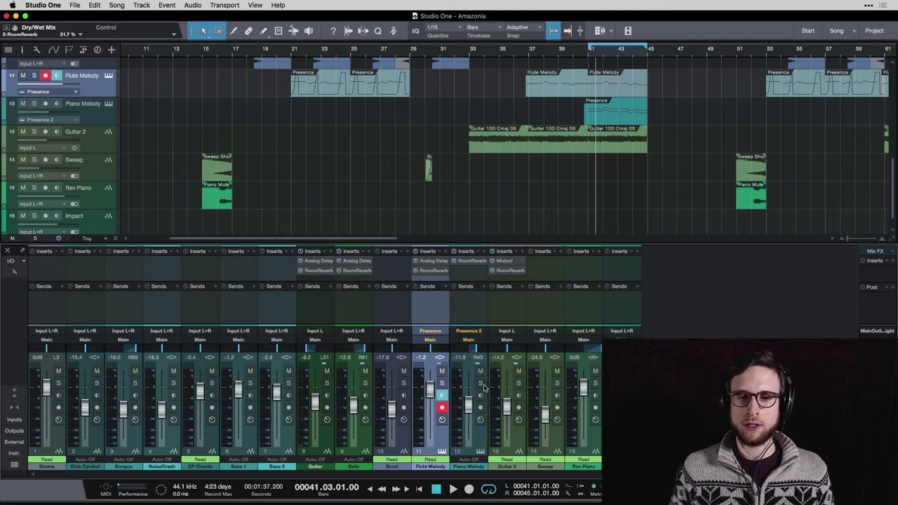
{"action": "left_click", "coordinate": [518, 383]}
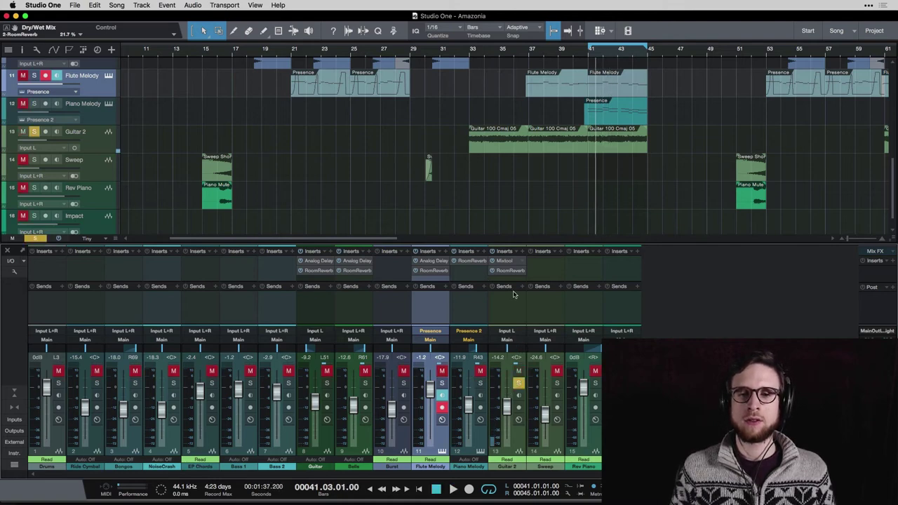
{"action": "key", "text": "space"}
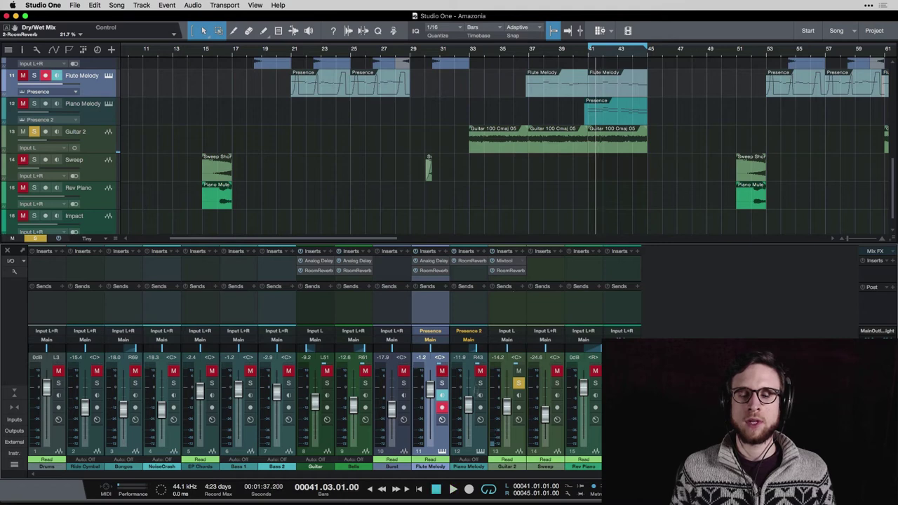
Play the loop with Piano Melody soloed to hear its reverb, unsolo it and listen to the full mix.
{"action": "key", "text": "space"}
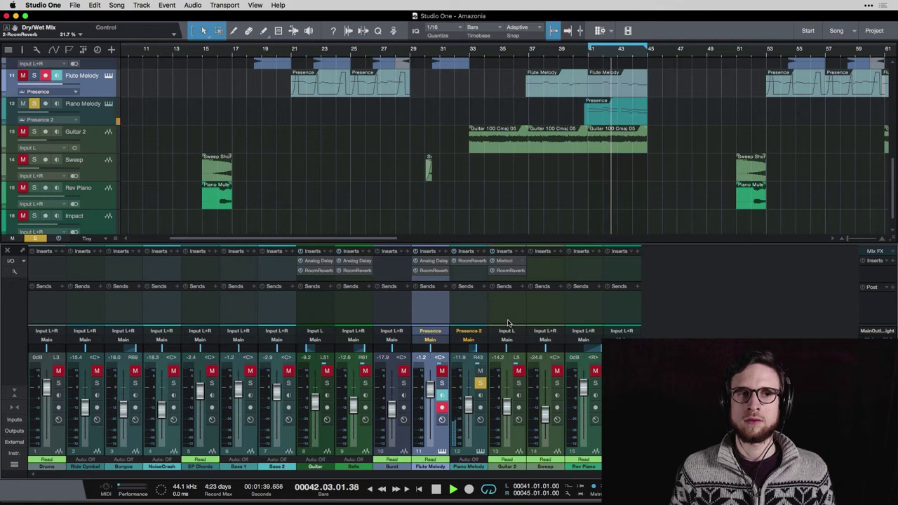
{"action": "key", "text": "space"}
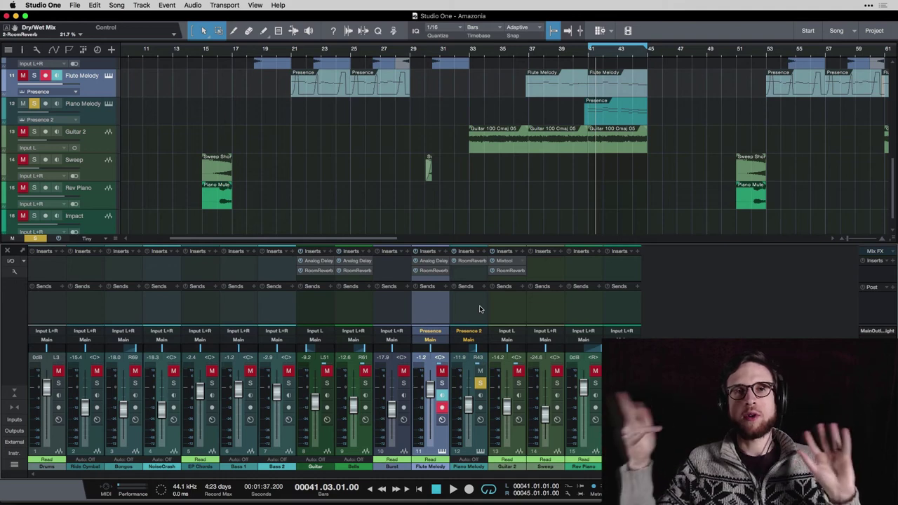
{"action": "key", "text": "space"}
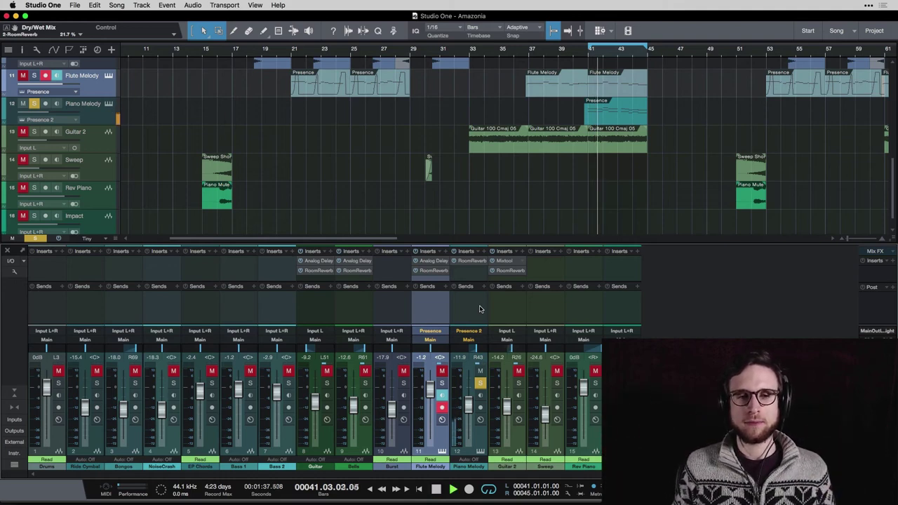
{"action": "key", "text": "space"}
{"action": "left_click", "coordinate": [480, 382]}
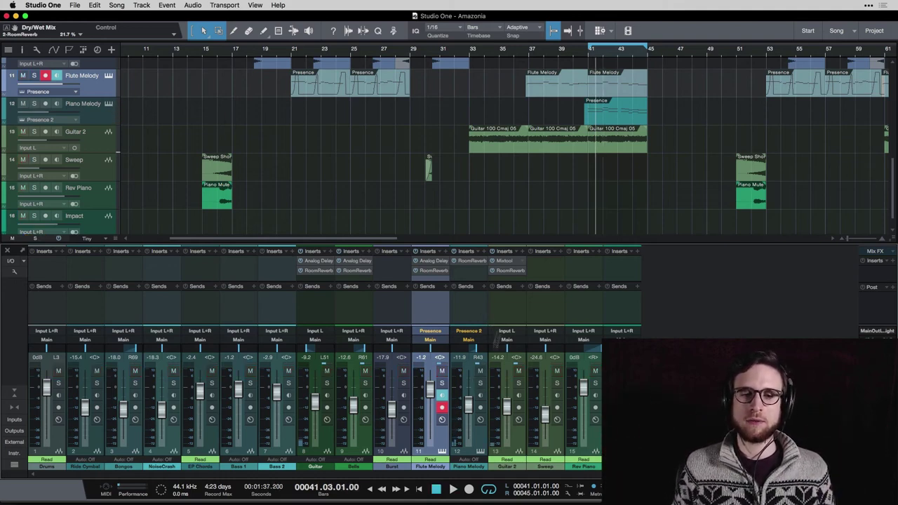
{"action": "key", "text": "space"}
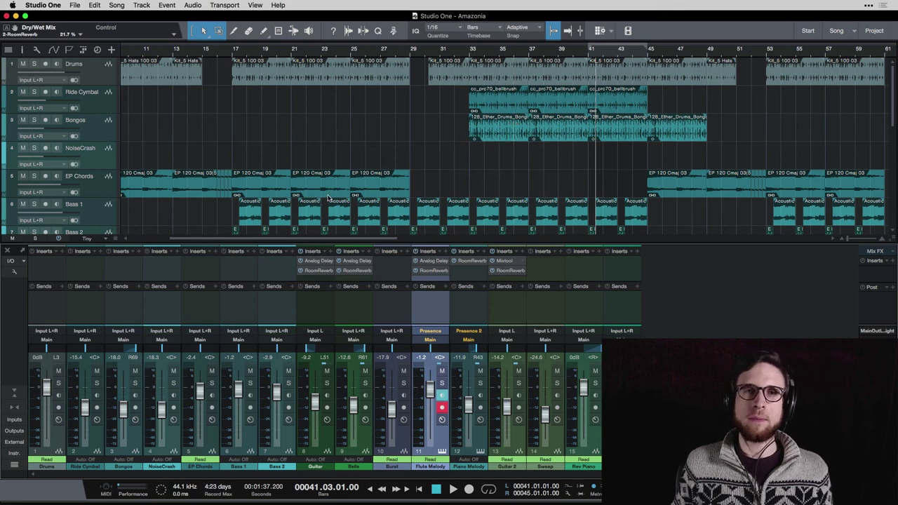
Save the song under the name Amazonia as a Studio One Song in the Amazonia folder.
{"action": "left_click", "coordinate": [77, 8]}
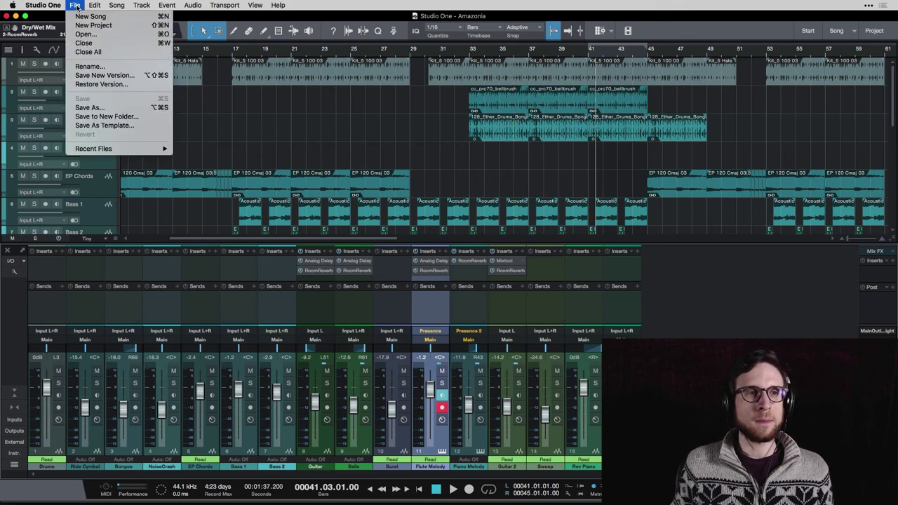
{"action": "left_click", "coordinate": [106, 108]}
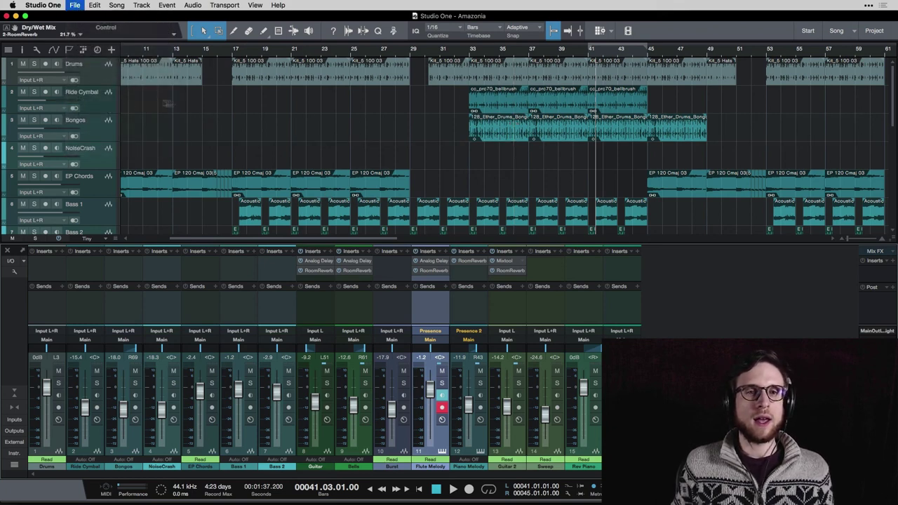
{"action": "left_click", "coordinate": [436, 80]}
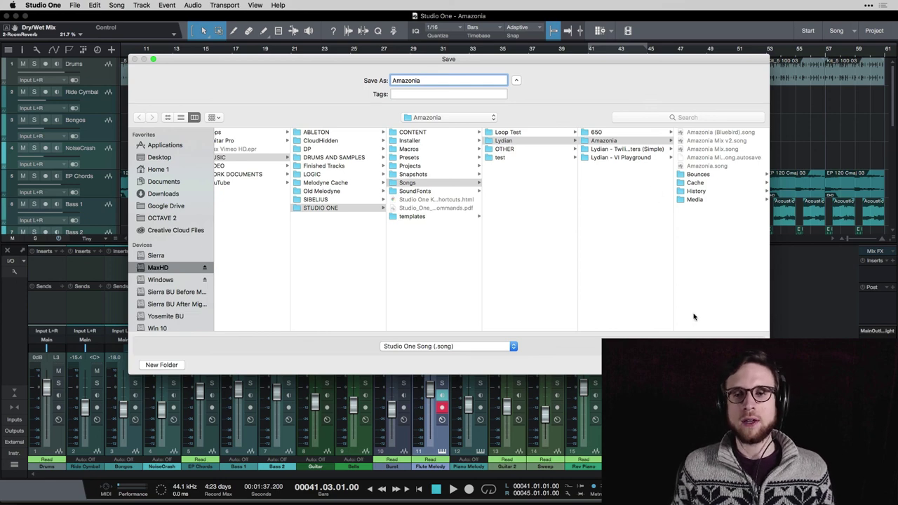
{"action": "key", "text": "Return"}
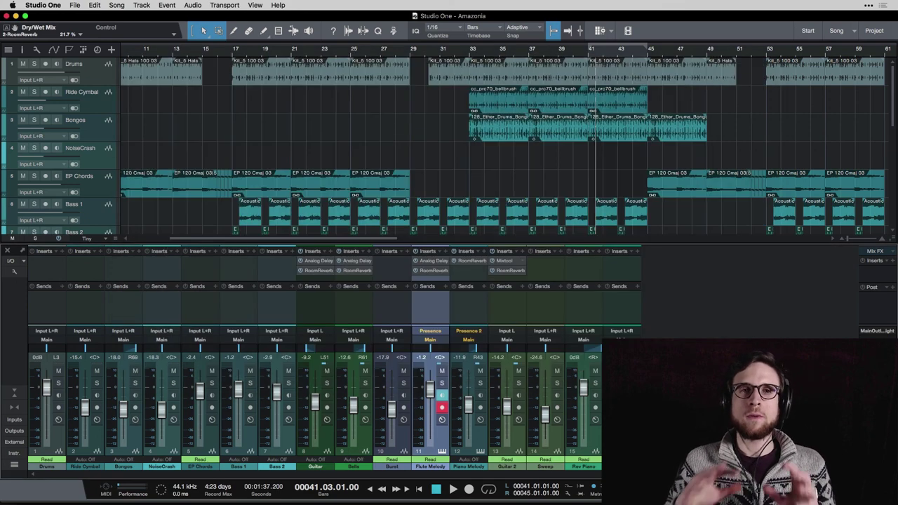